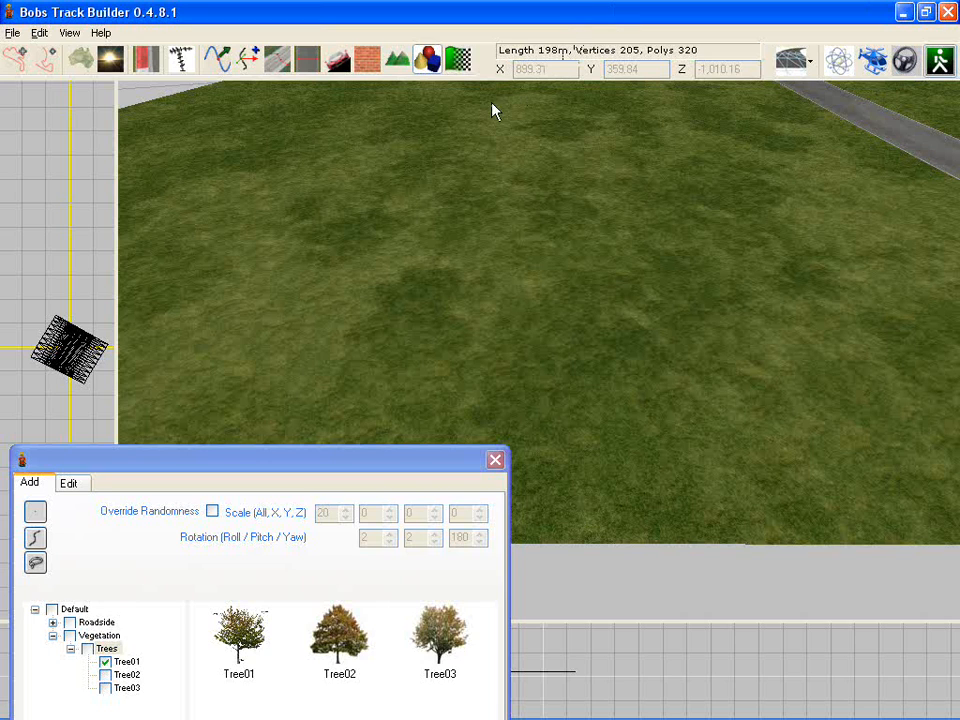
- Preview Tree01, Tree02 and Tree03 individually, and display all the models in the Trees category again
left_click(124, 520)
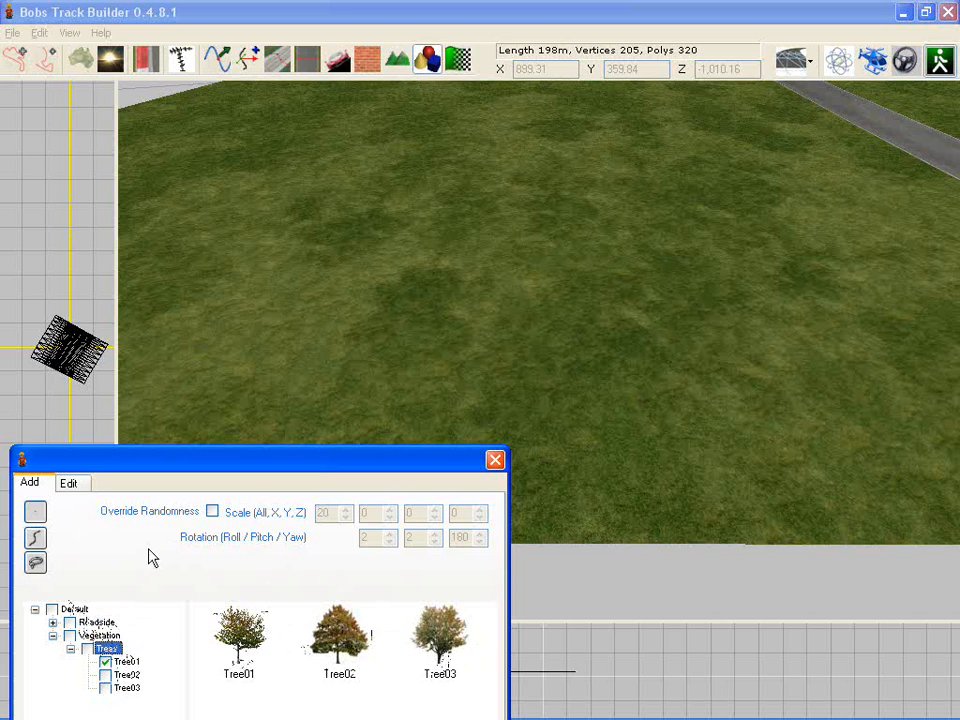
left_click(126, 662)
left_click(127, 674)
left_click(127, 687)
left_click(129, 662)
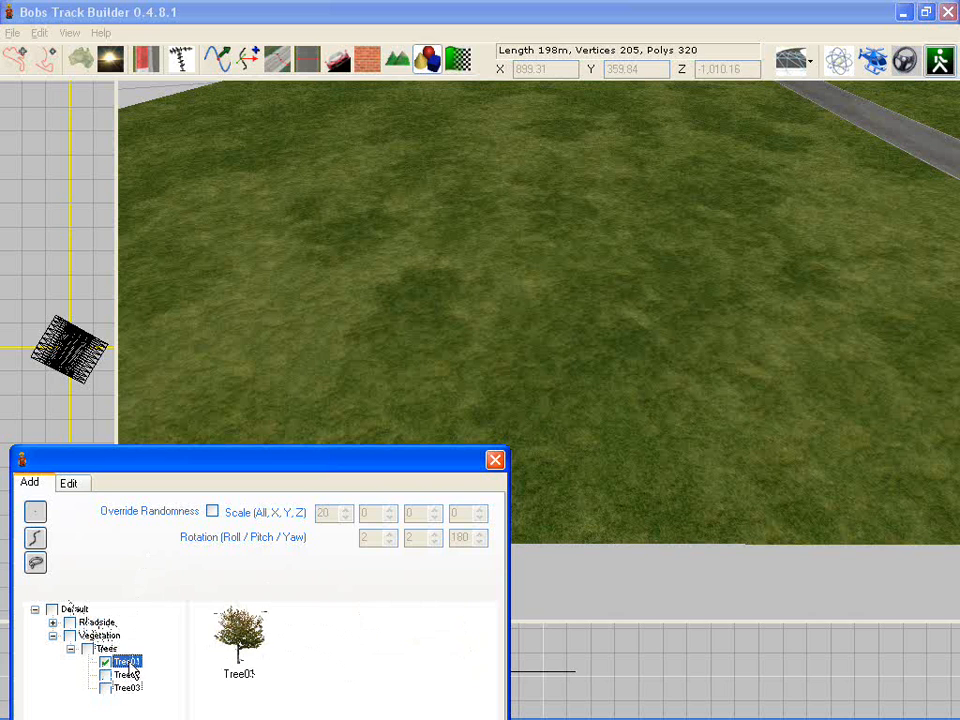
left_click(105, 649)
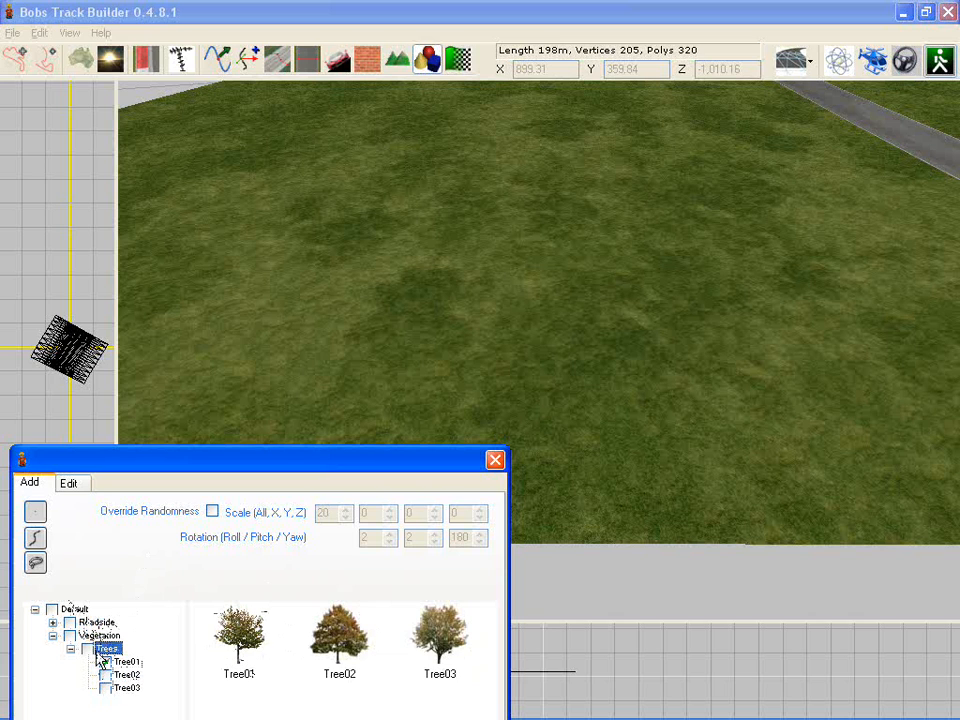
left_click(105, 662)
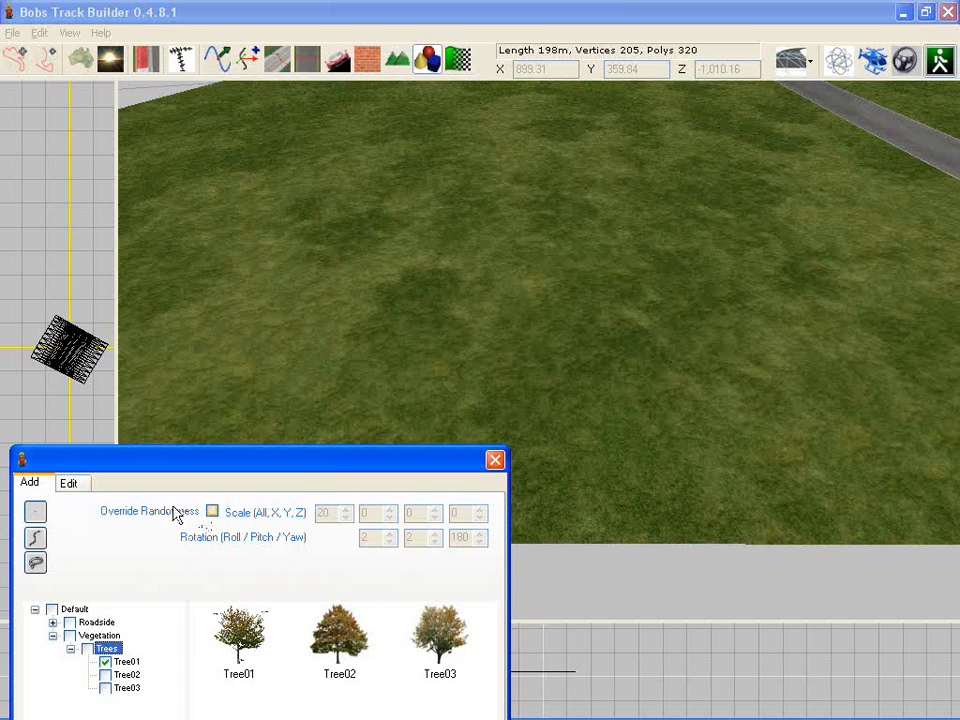
- Place four single Tree01 objects in a row across the near part of the grass terrain
left_click(288, 407)
left_click(58, 512)
left_click(35, 512)
left_click(371, 393)
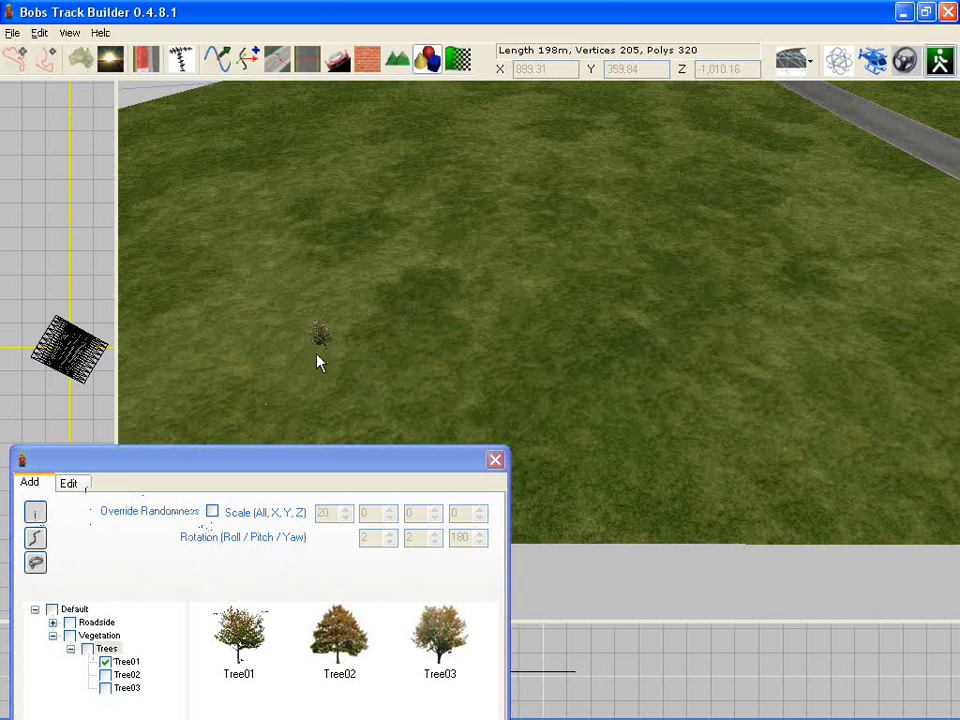
left_click_drag(240, 365, 249, 362)
left_click(298, 366)
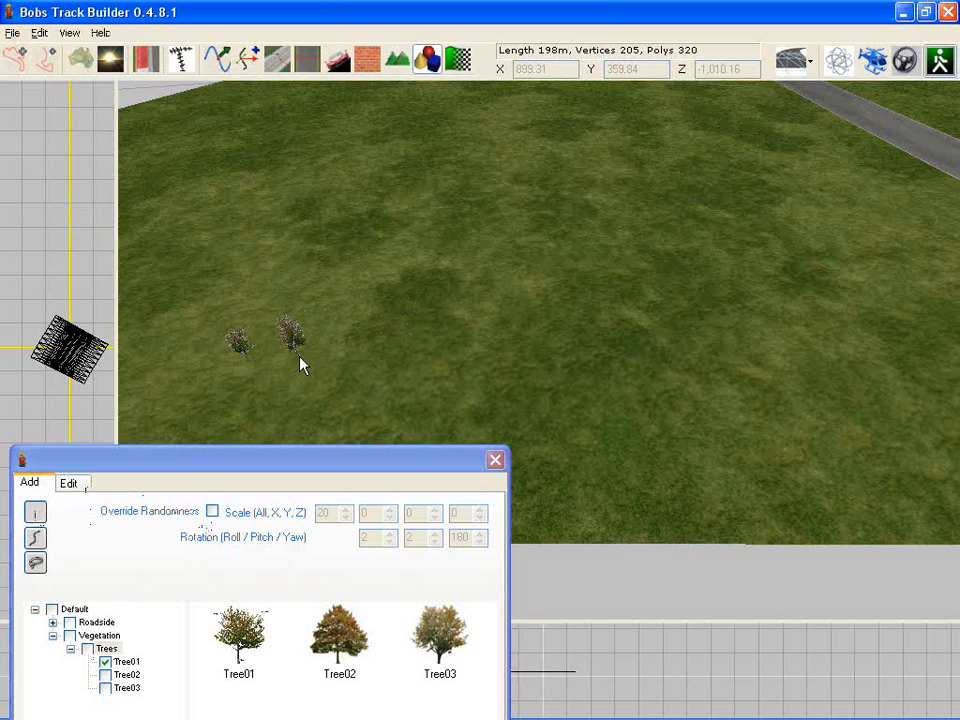
left_click(362, 360)
left_click(414, 360)
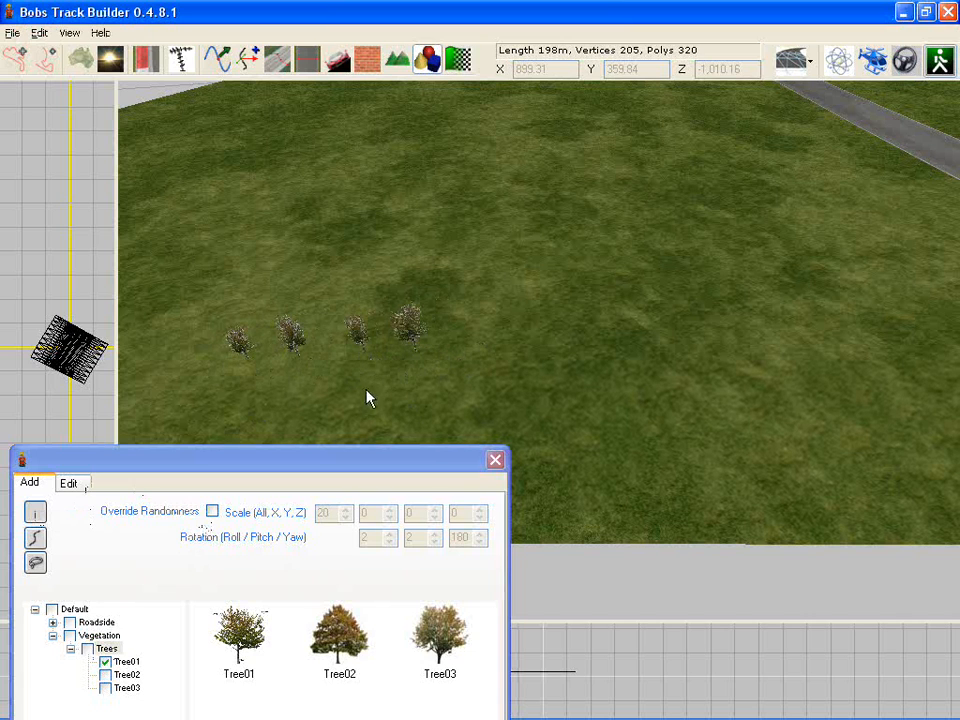
- Include Tree02 and Tree03 in the placement selection and extend the row with six more randomly chosen trees
left_click(105, 674)
left_click(105, 687)
left_click(464, 345)
left_click(514, 344)
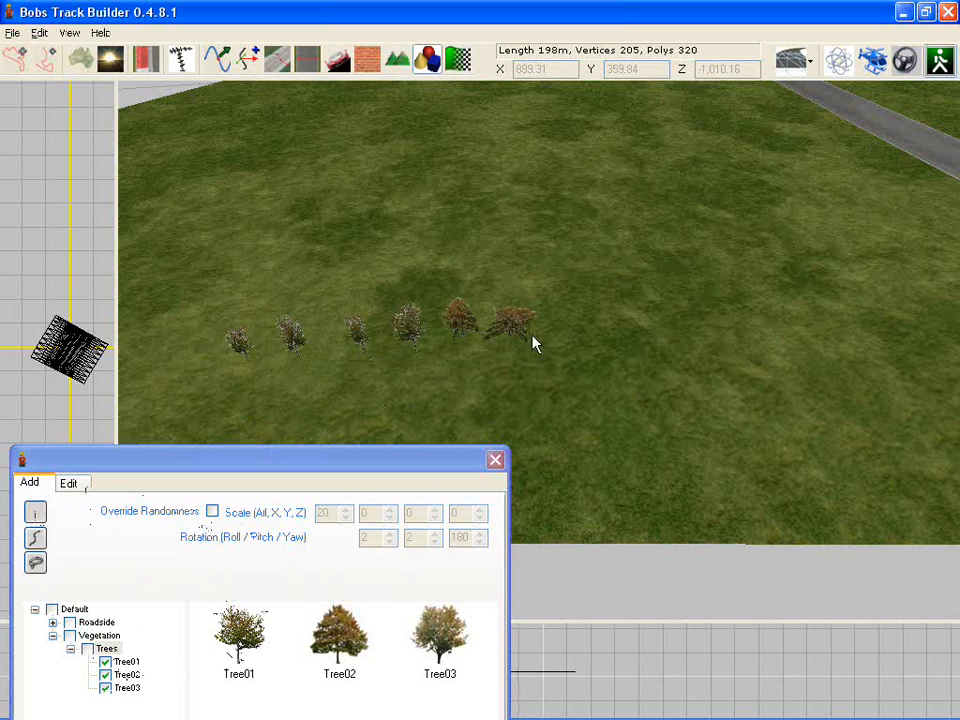
left_click(574, 340)
left_click(628, 337)
left_click(690, 337)
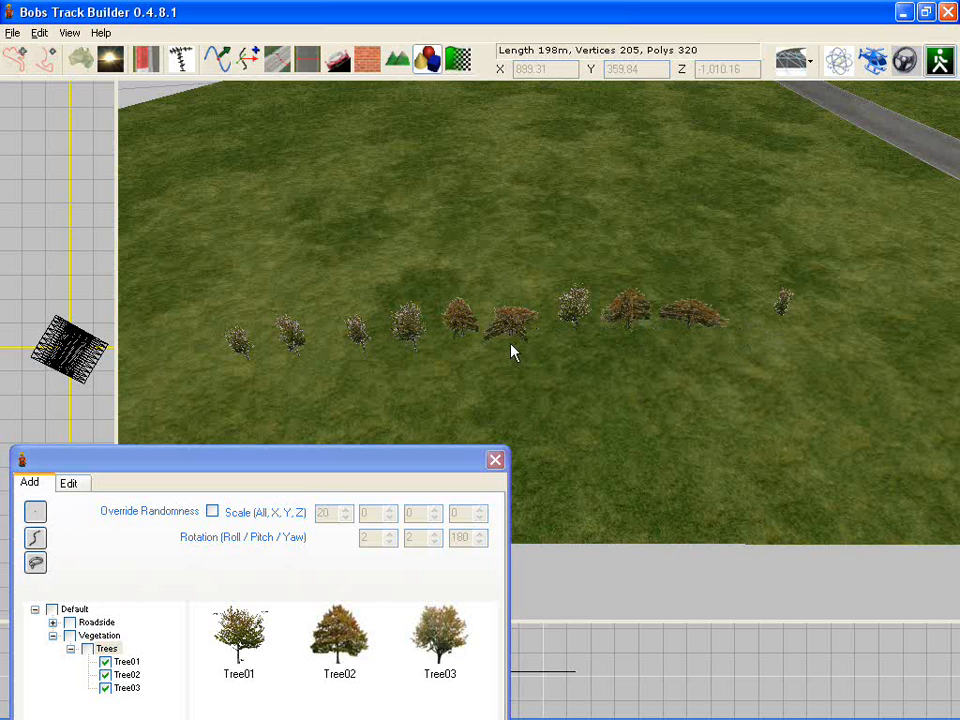
- Exclude Tree02 and Tree03 from the placement selection so only Tree01 is used
middle_click_drag(510, 344, 529, 348)
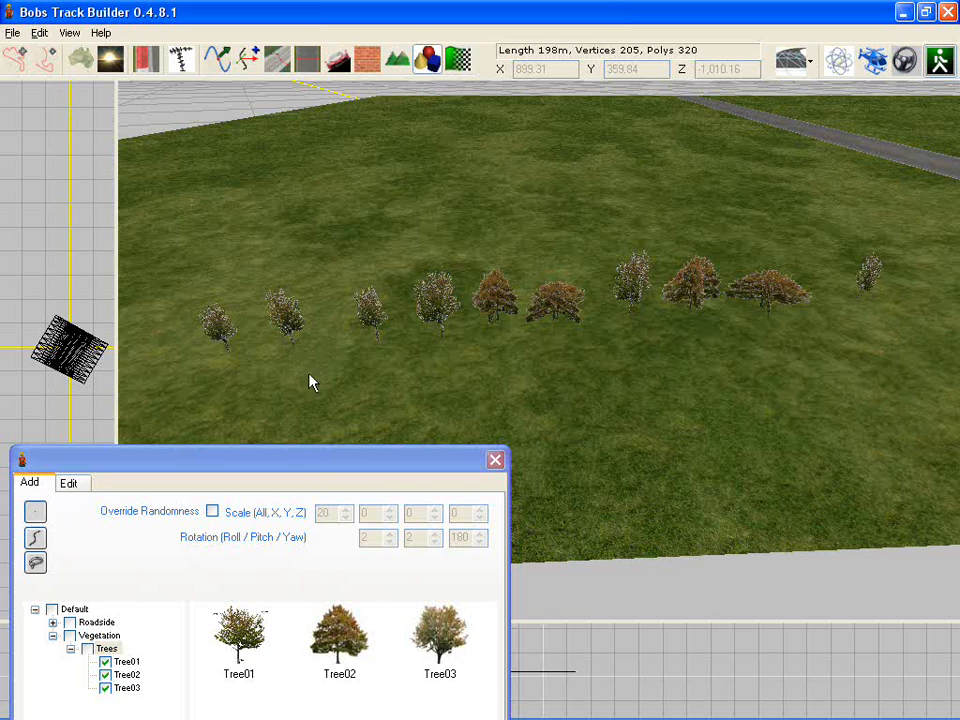
left_click(106, 648)
left_click(105, 674)
left_click(106, 688)
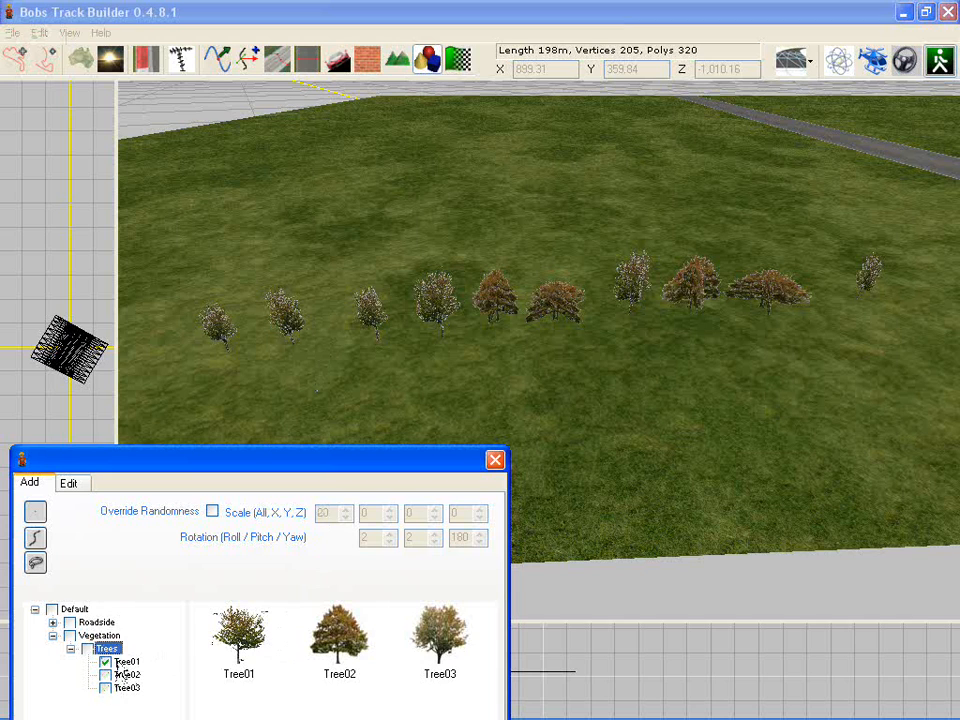
- Override the randomness with an overall scale of 0 and roll, pitch and yaw rotation of 0
left_click(212, 513)
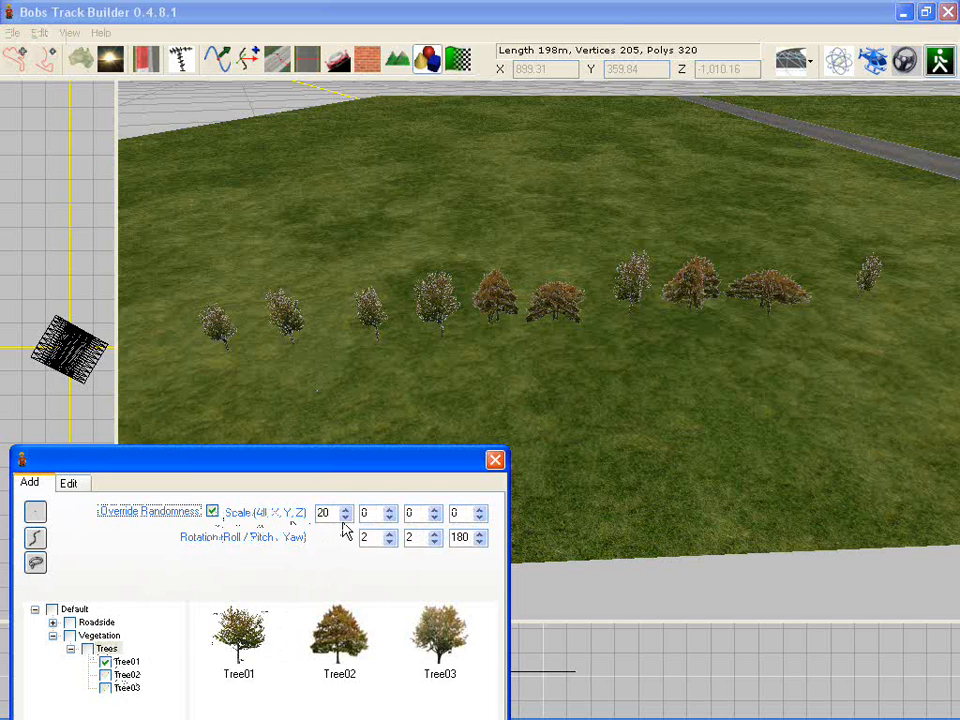
left_click_drag(336, 513, 312, 512)
type("0")
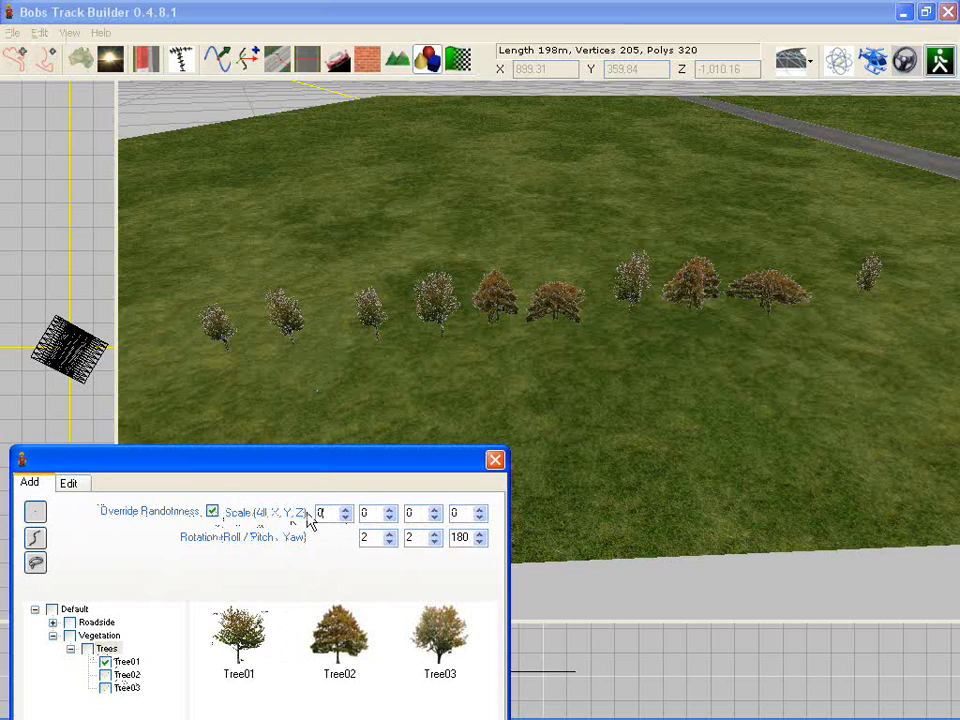
left_click_drag(370, 537, 334, 536)
type("0")
key("Tab")
type("0")
key("Tab")
type("0")
- Place a second row of seven uniform Tree01 objects in front of the first row
left_click(271, 424)
left_click(229, 399)
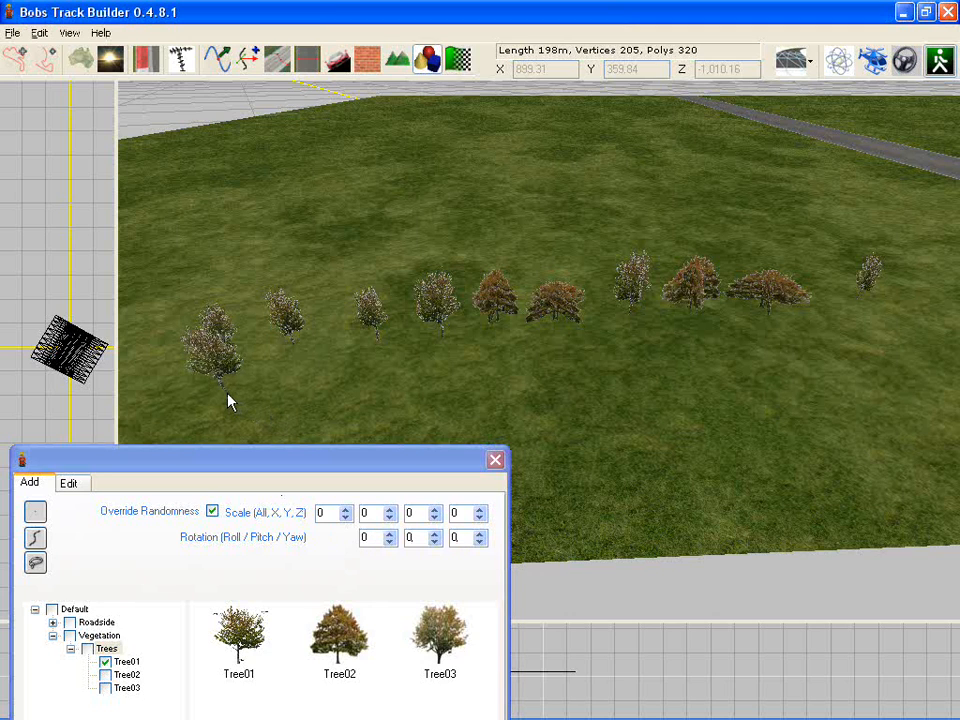
left_click(297, 392)
left_click(345, 392)
left_click(409, 392)
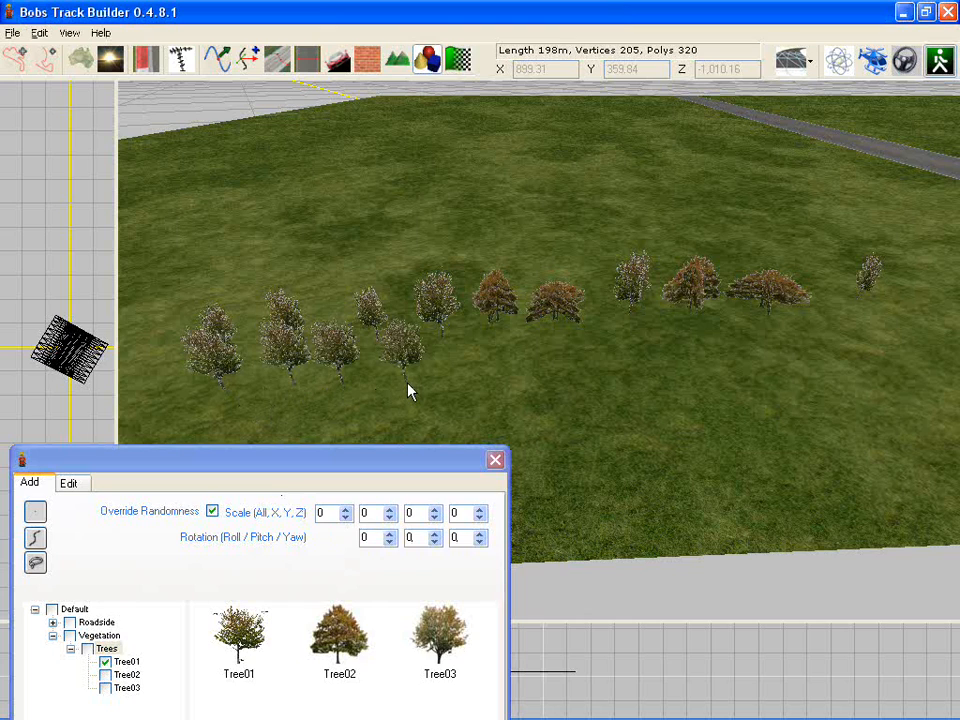
left_click(454, 379)
left_click(497, 379)
left_click(576, 365)
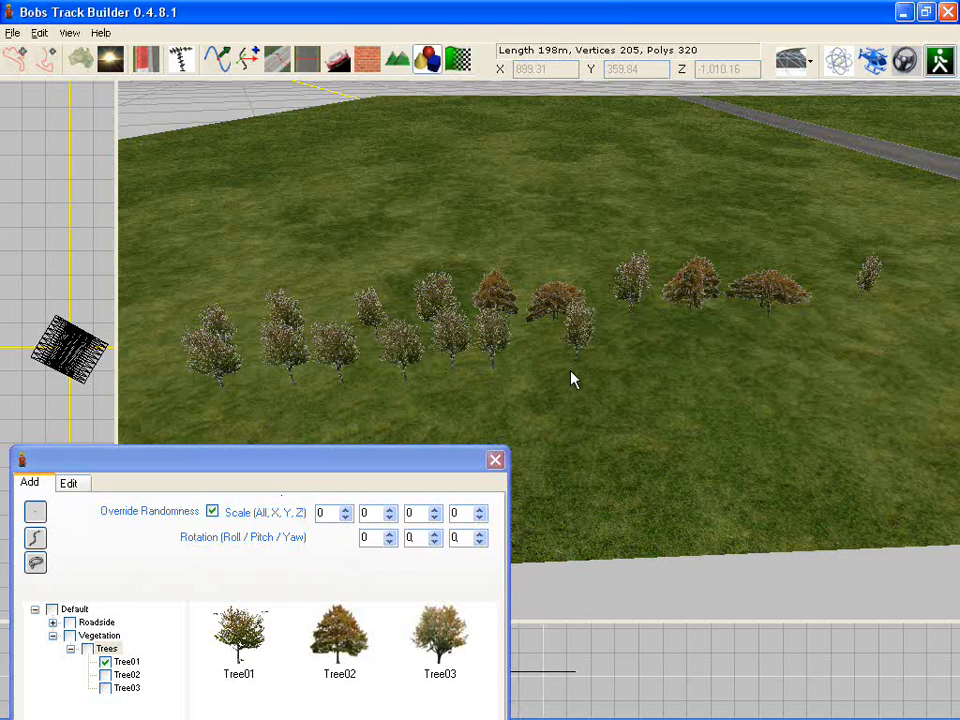
- Set the overall scale randomness to 50, with the override still active
right_click_drag(571, 373, 541, 444)
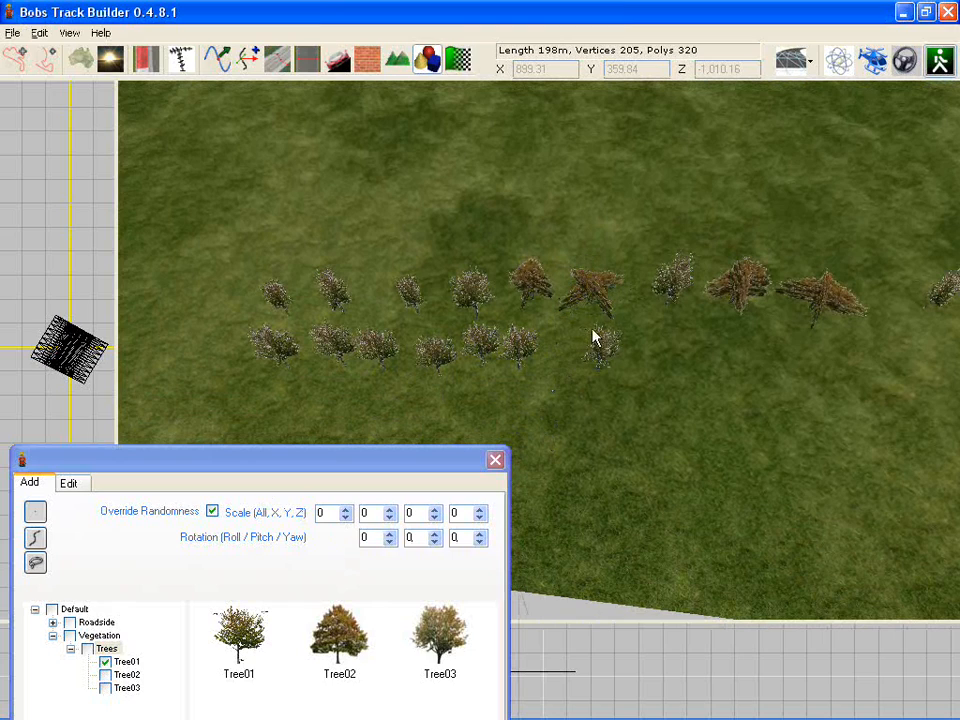
scroll(509, 292, "up", 5)
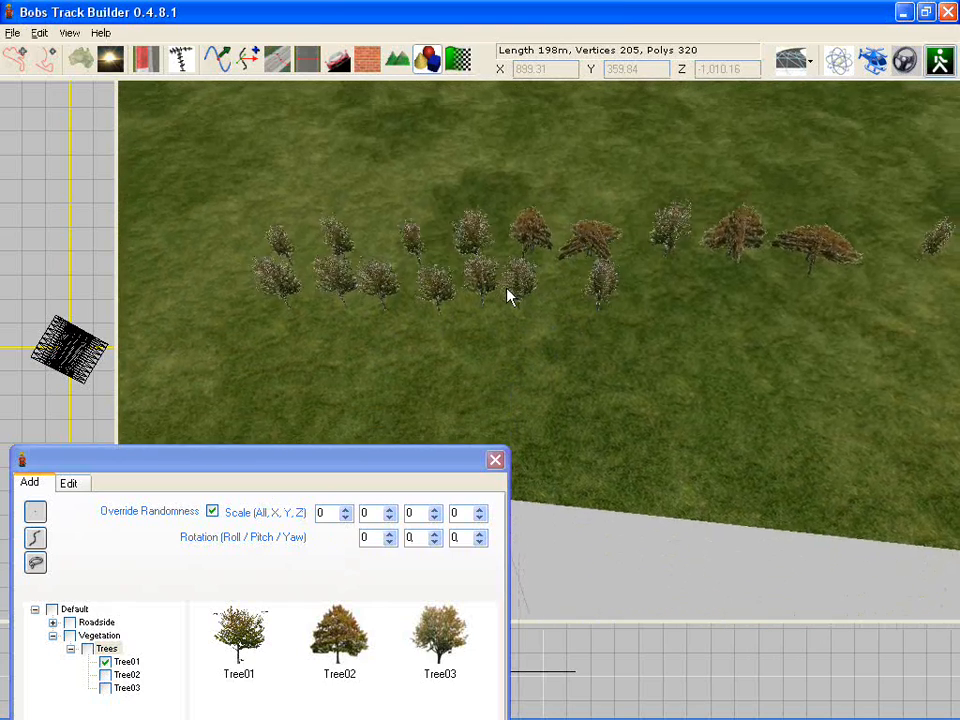
scroll(510, 288, "down", 5)
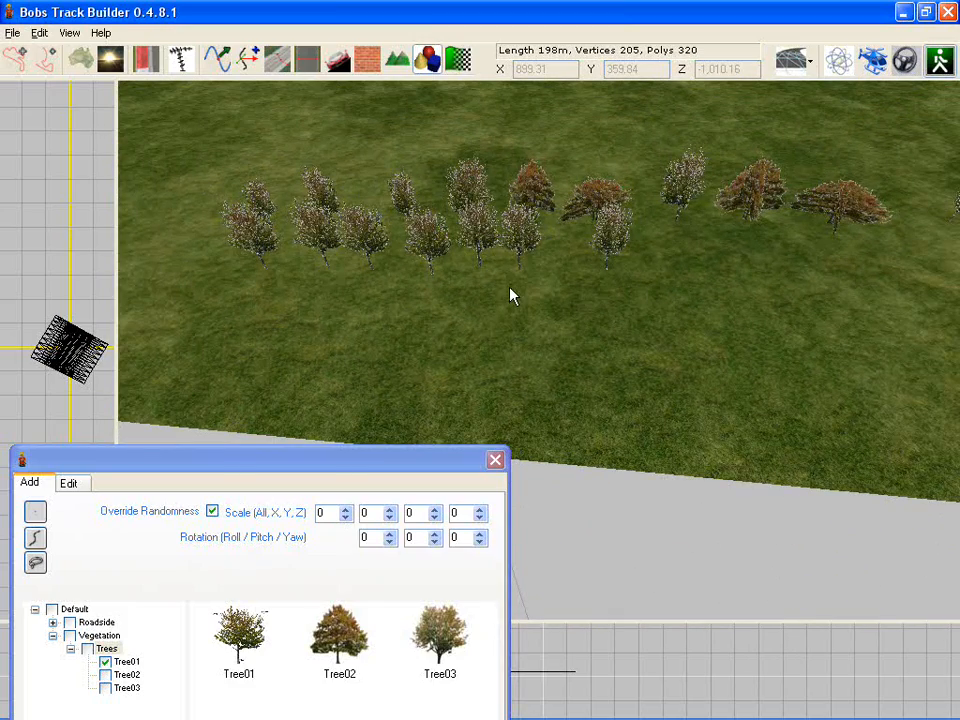
middle_click_drag(510, 288, 577, 281)
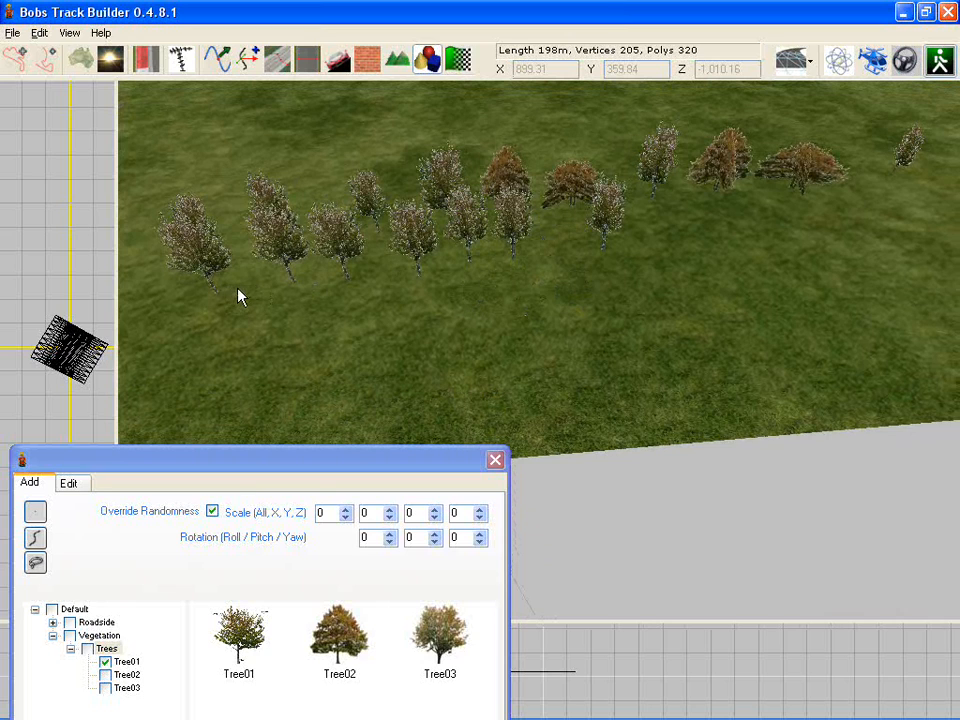
double_click(322, 513)
type("1")
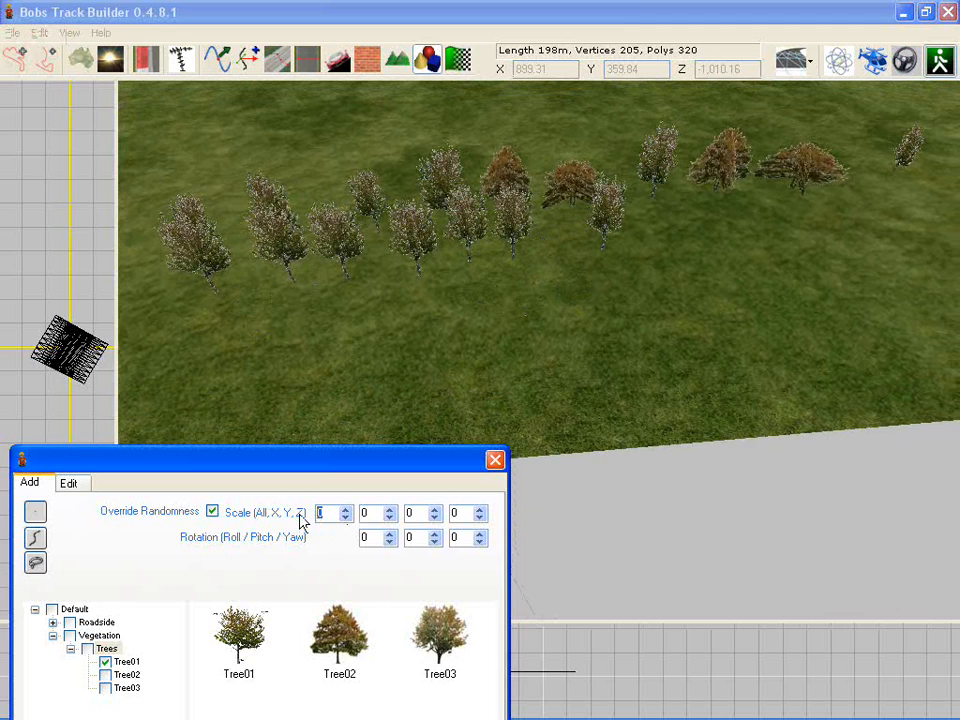
type("50")
- Place a third row of six Tree01 objects with varying overall size in front of the second row
left_click(236, 354)
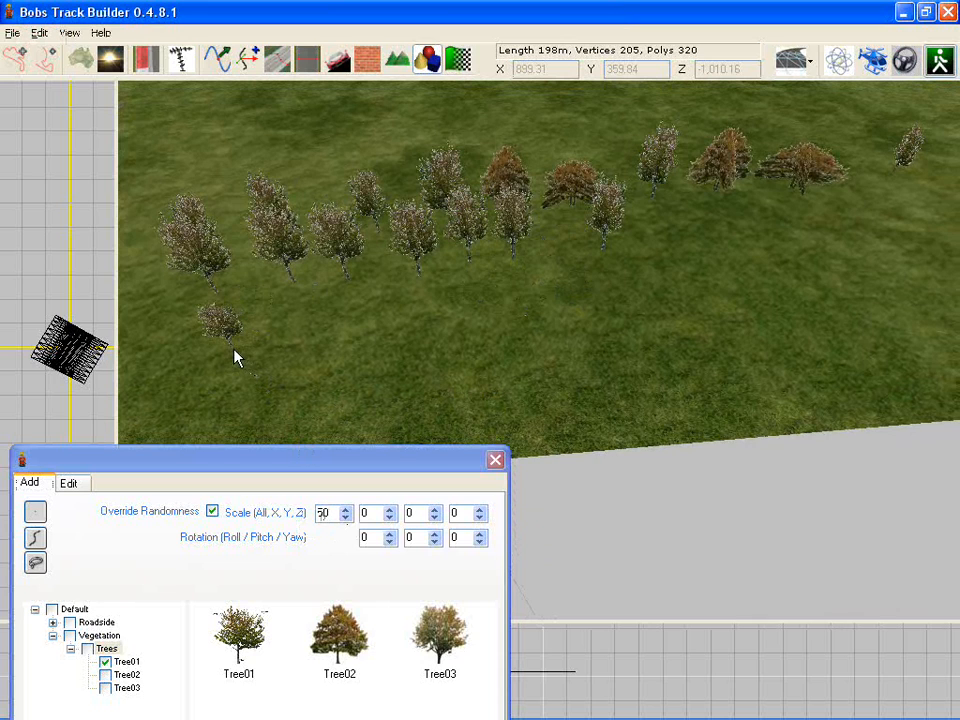
left_click(304, 346)
left_click(375, 343)
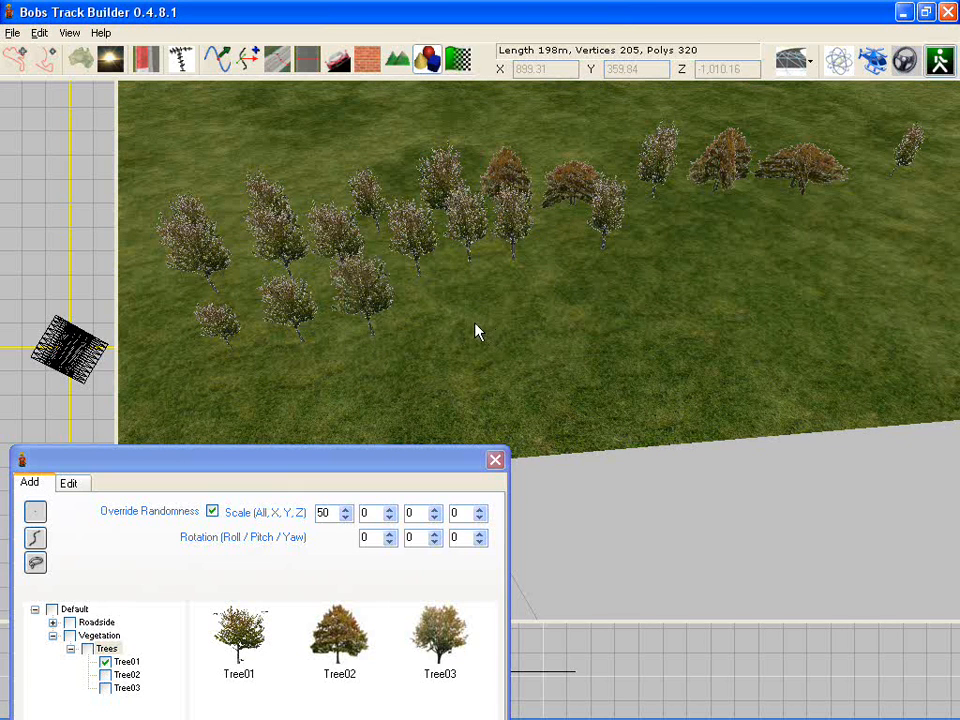
left_click(476, 332)
left_click(553, 311)
left_click(662, 302)
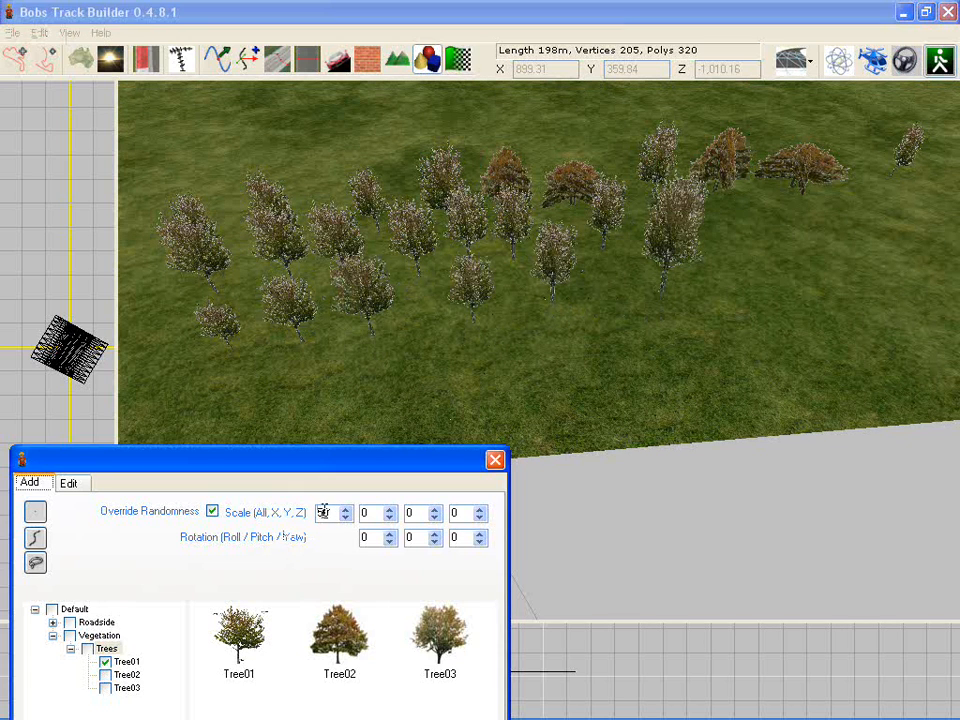
- Set the overall scale randomness to 0 and the Y scale randomness to 100
left_click_drag(331, 513, 302, 514)
type("0")
left_click_drag(418, 514, 381, 514)
type("100")
- Place a fourth row of nine Tree01 objects with varying Y scale in front of the third row
left_click(334, 379)
left_click(271, 399)
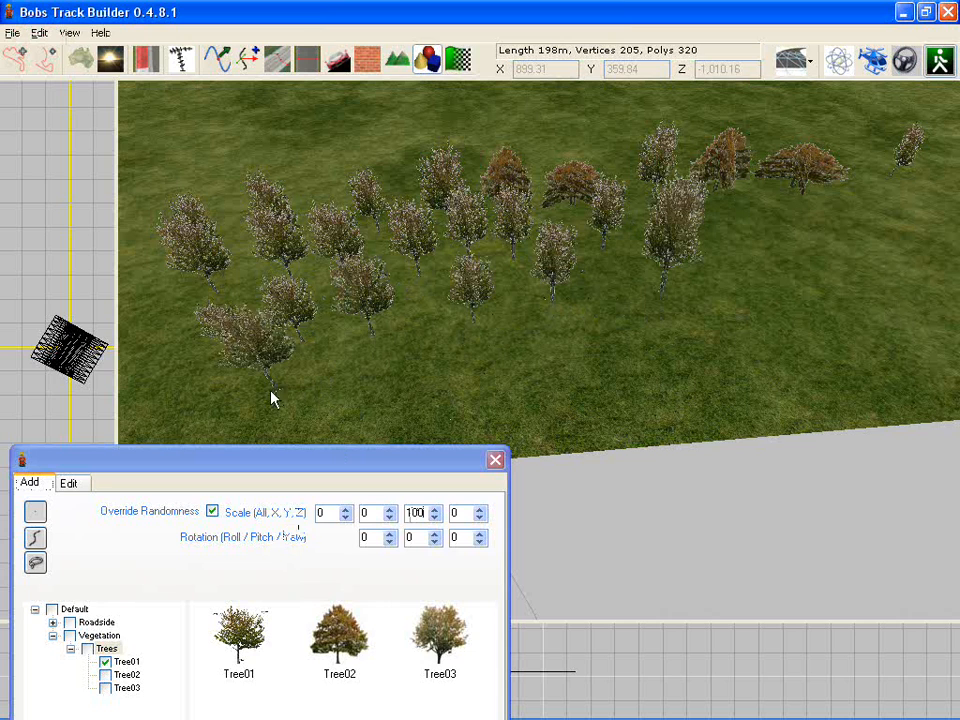
left_click_drag(271, 390, 245, 394)
left_click(339, 387)
left_click(408, 378)
left_click(497, 363)
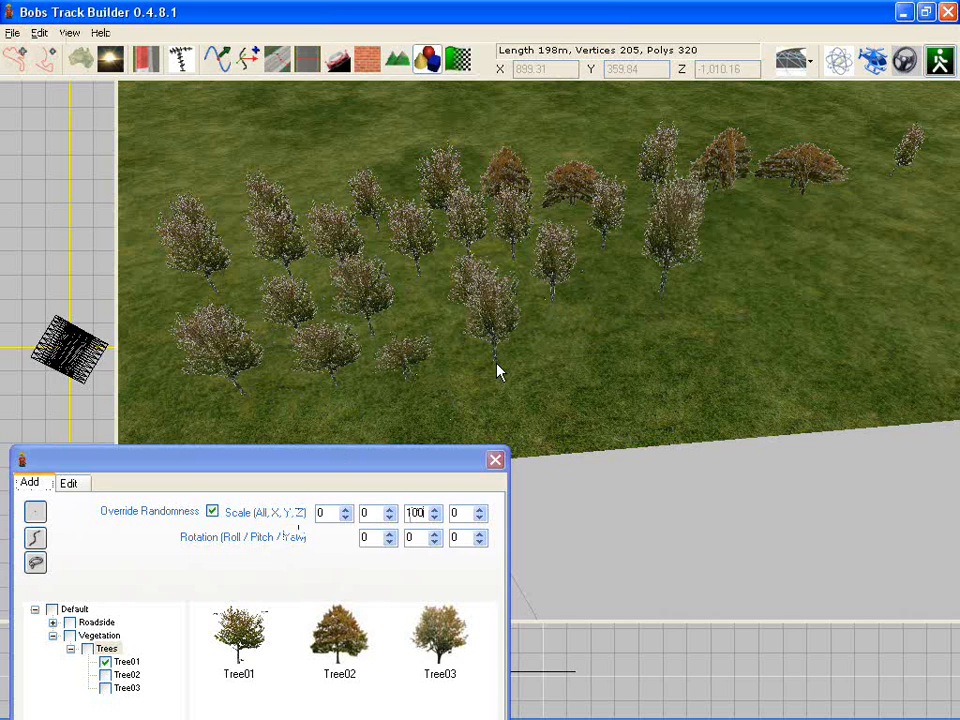
left_click(575, 355)
left_click(673, 339)
left_click(755, 340)
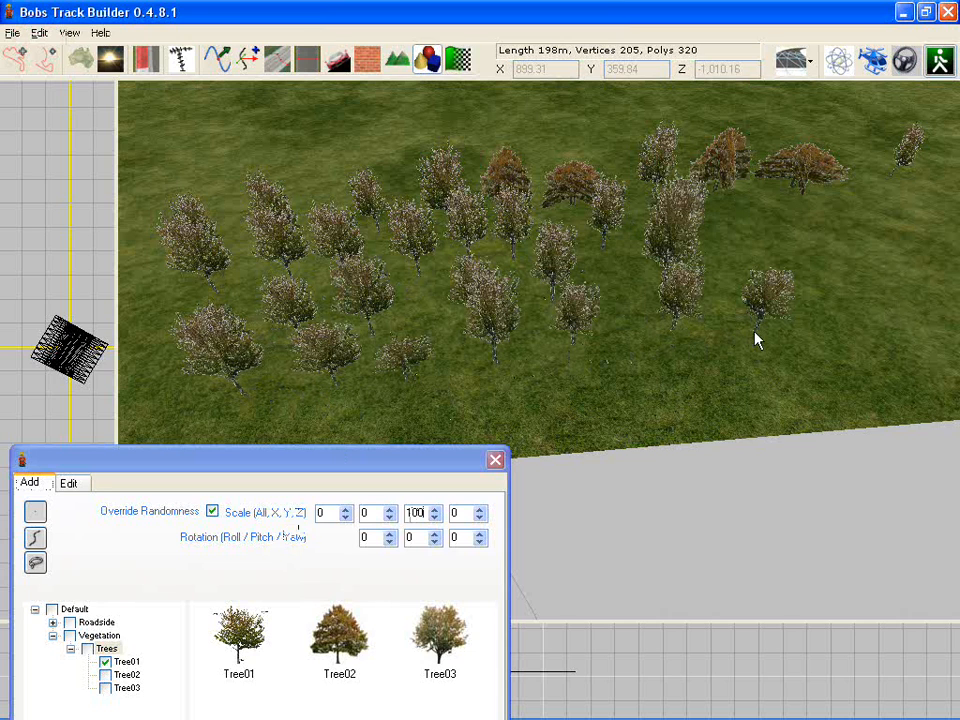
left_click(899, 302)
- Examine the size and height variation between the rows of trees from several angles
middle_click_drag(901, 301, 604, 373)
left_click(119, 525)
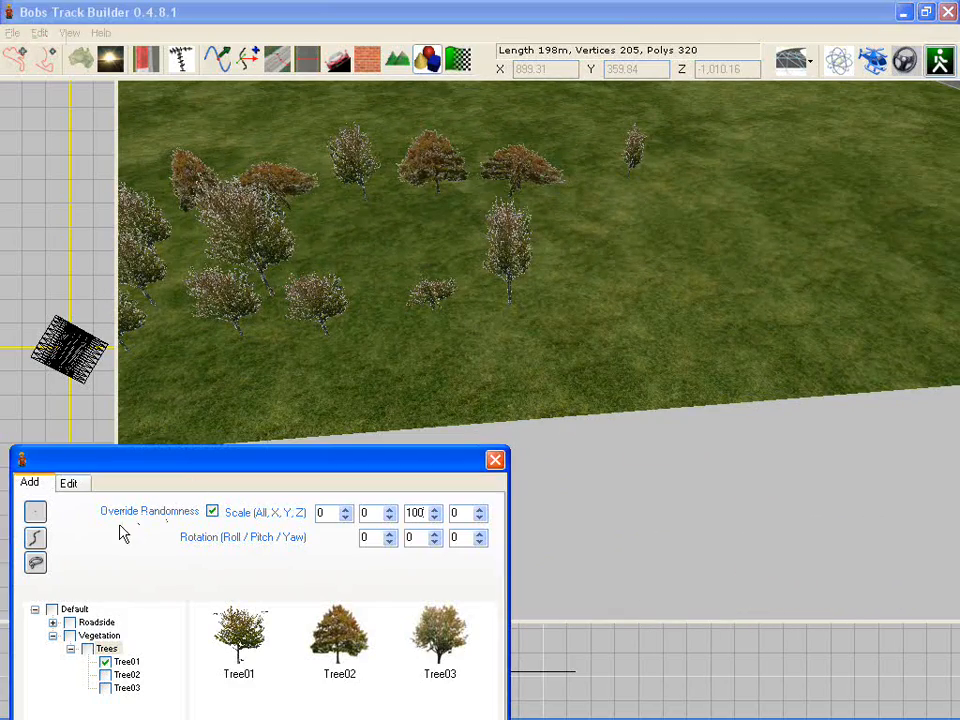
middle_click_drag(470, 328, 366, 306)
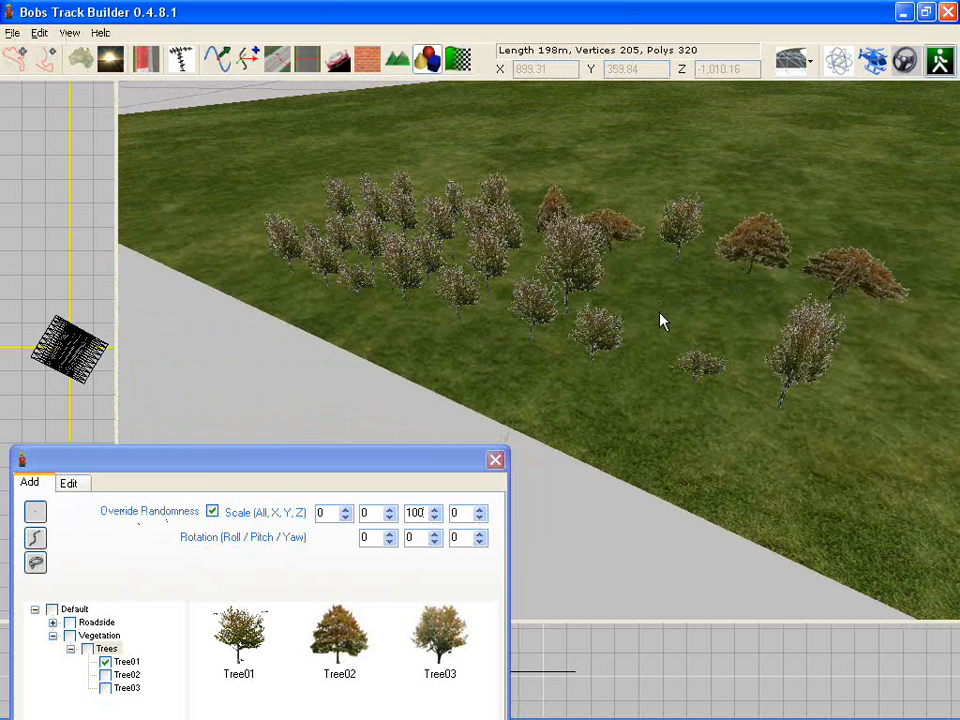
middle_click_drag(660, 313, 704, 352)
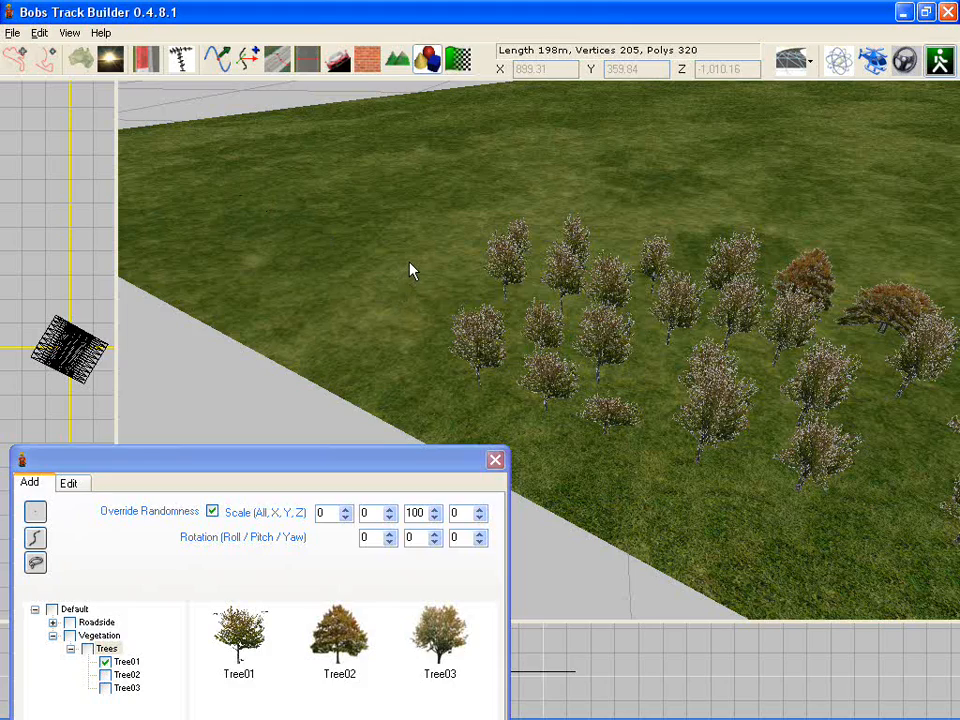
right_click_drag(429, 276, 596, 309)
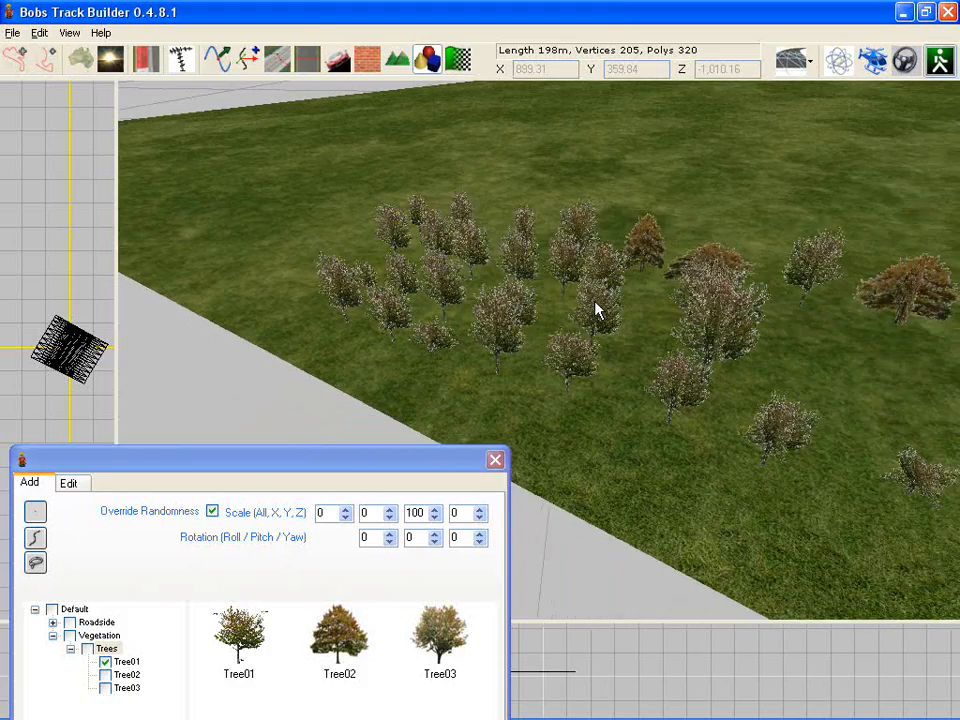
scroll(595, 309, "up", 1)
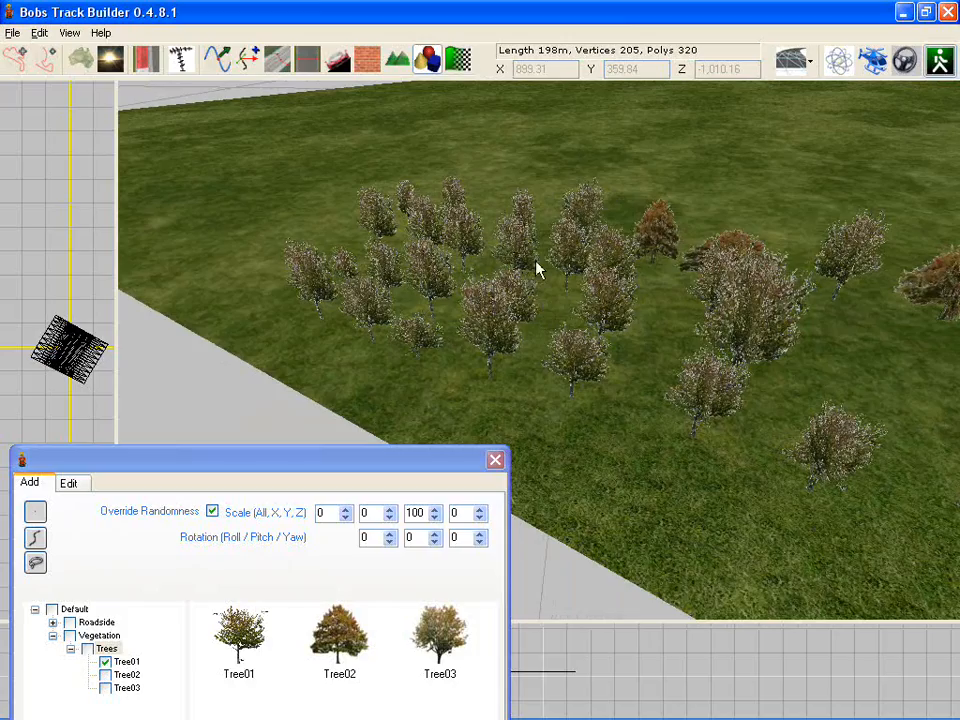
right_click_drag(536, 266, 556, 291)
right_click_drag(555, 284, 576, 321)
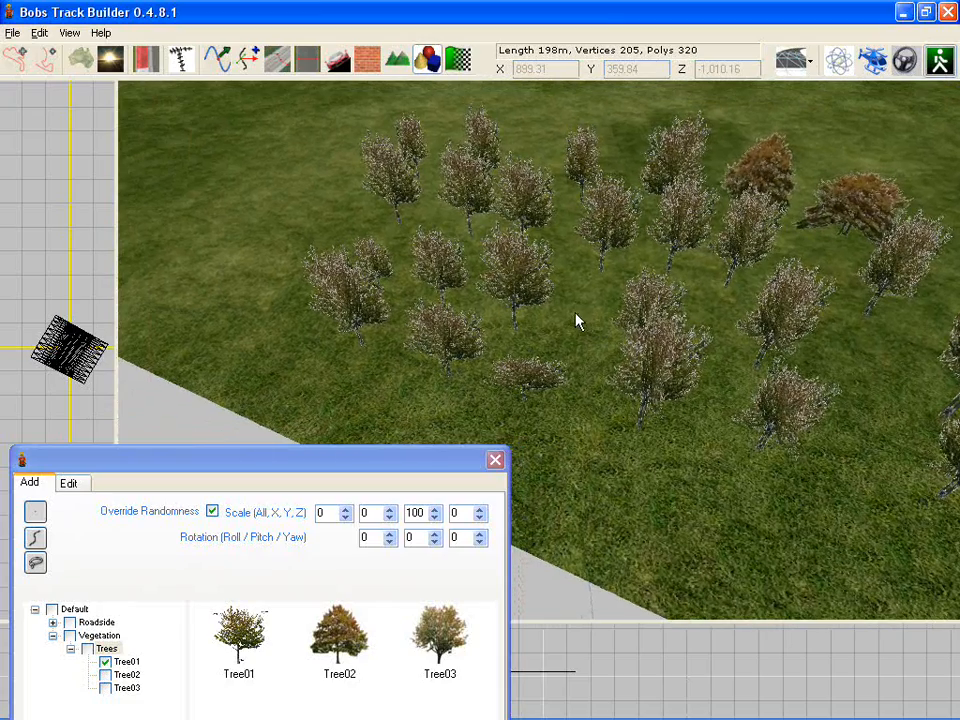
- Turn the randomness override off and back on
left_click(212, 512)
right_click_drag(193, 346, 362, 275)
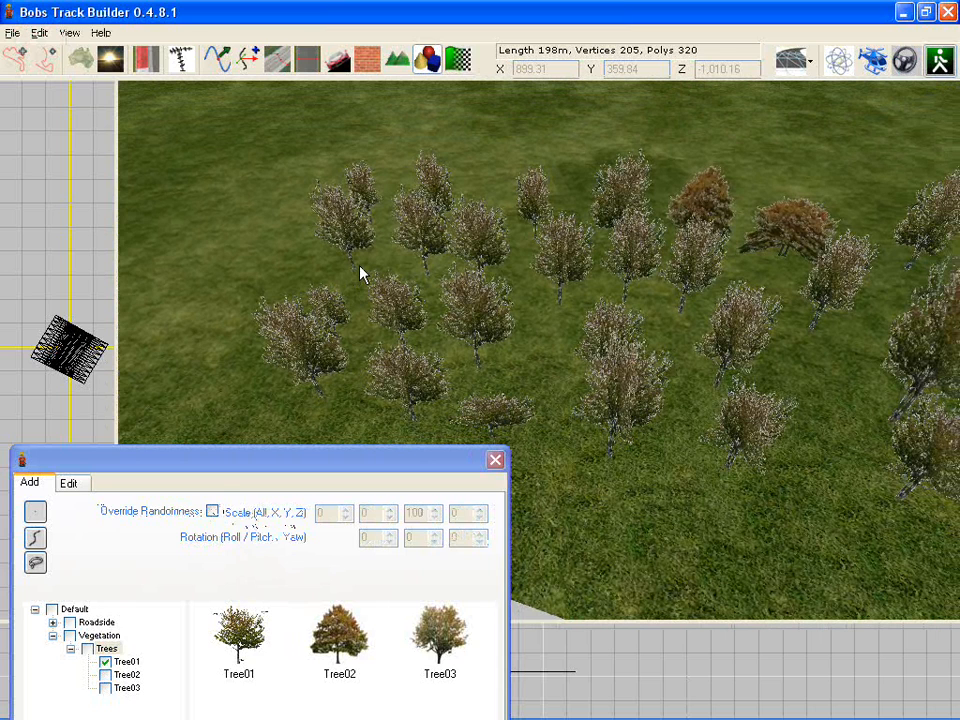
left_click(212, 512)
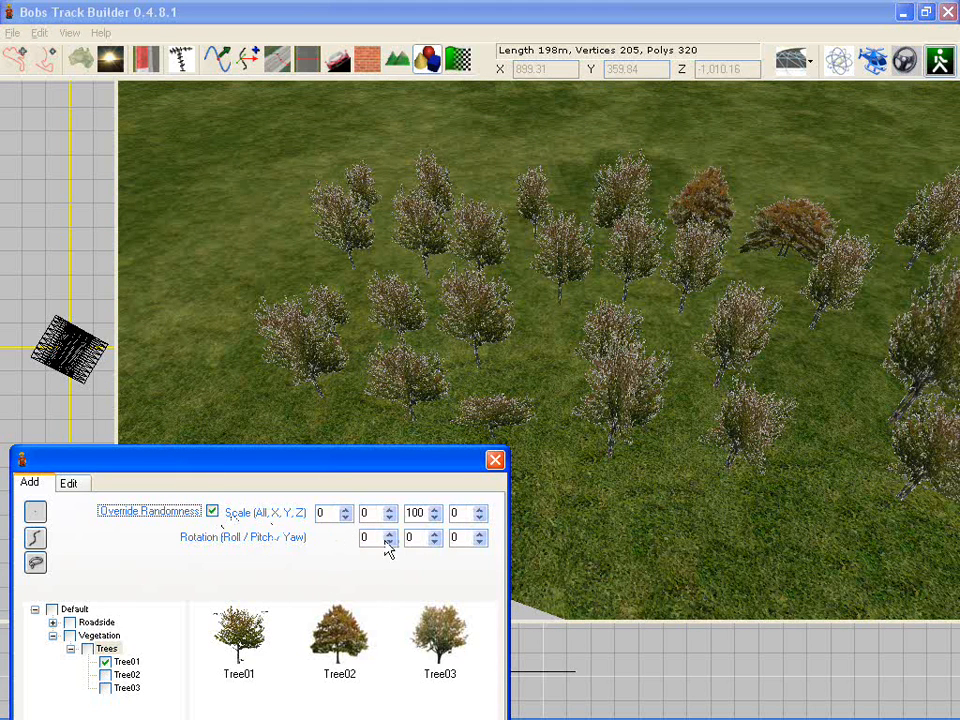
- Place a loose row of Tree01 objects beside the existing rows, using Y scale randomness 0 and roll and pitch randomness 70
left_click_drag(420, 513, 323, 546)
type("0")
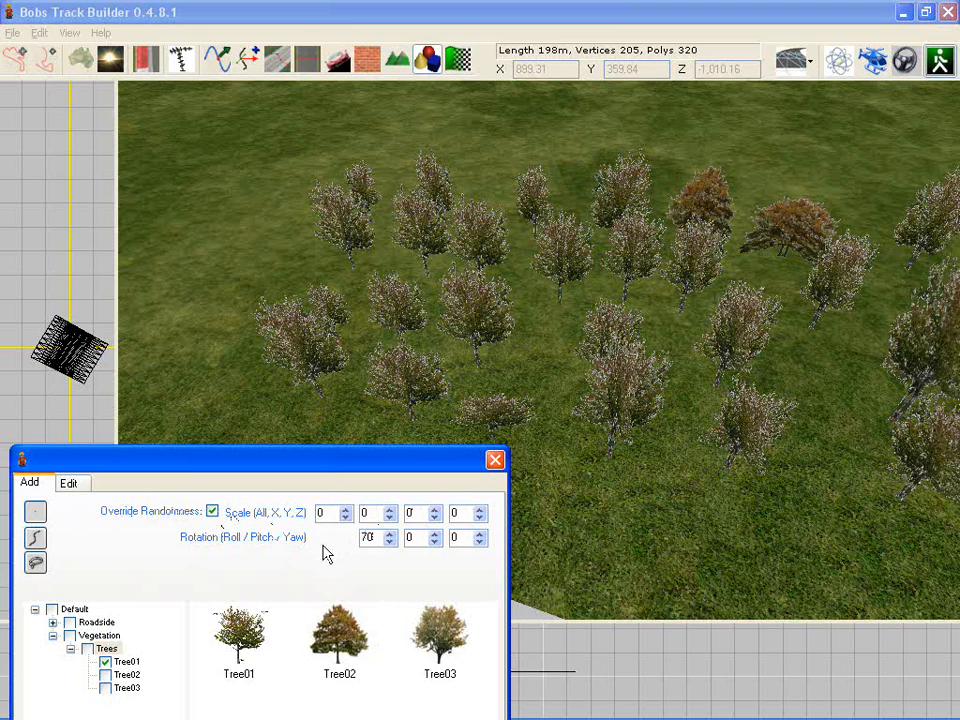
right_click_drag(285, 330, 354, 311)
left_click(266, 241)
left_click(310, 246)
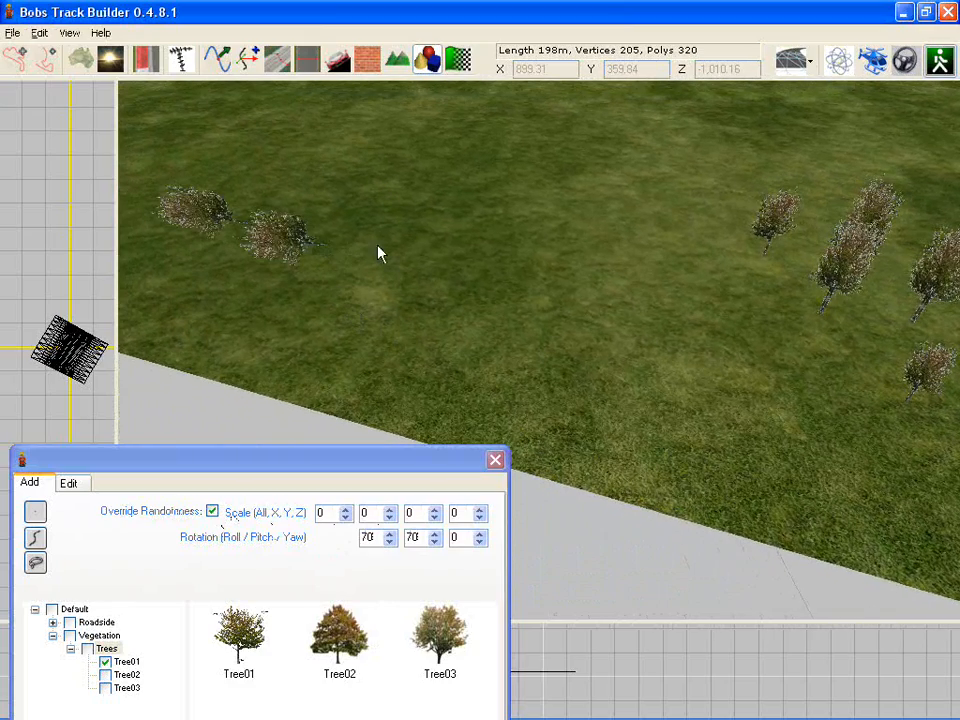
left_click(455, 254)
left_click(528, 296)
left_click(656, 321)
right_click_drag(656, 321, 665, 358)
left_click(388, 461)
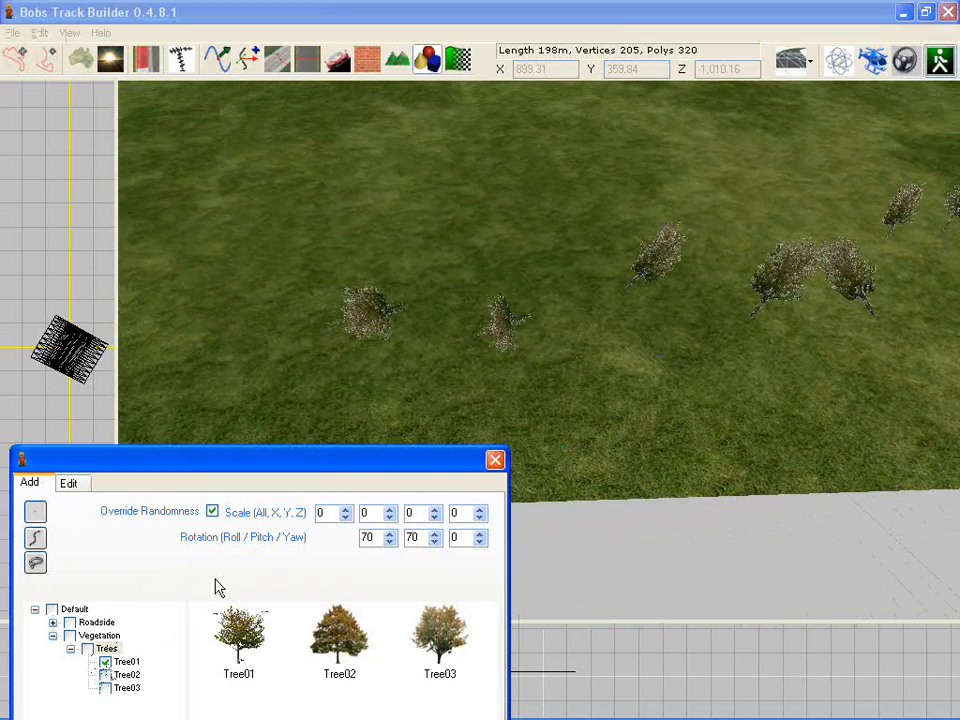
- Turn off the randomness override and draw a nearly straight line of Tree01 objects beside the tilted trees
left_click(212, 511)
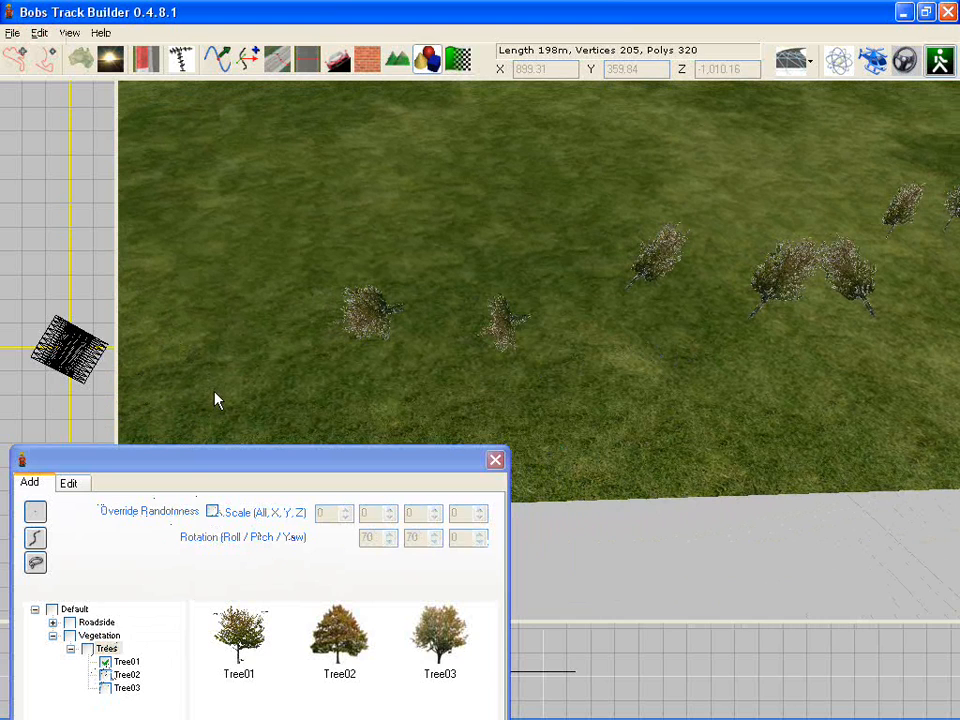
left_click(35, 541)
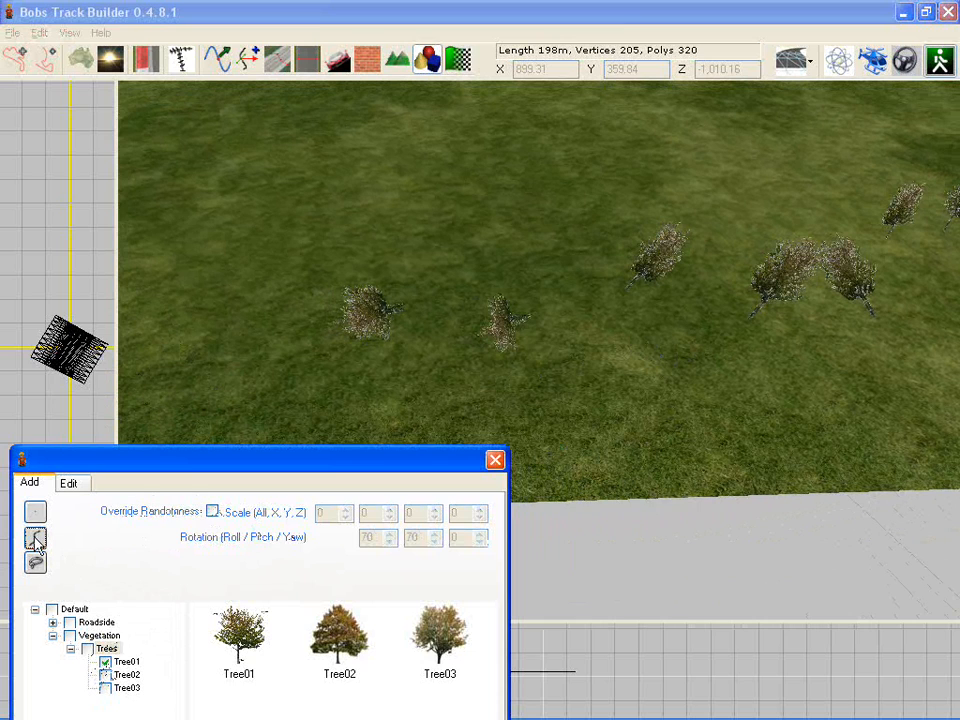
scroll(215, 311, "down", 3)
scroll(240, 330, "down", 3)
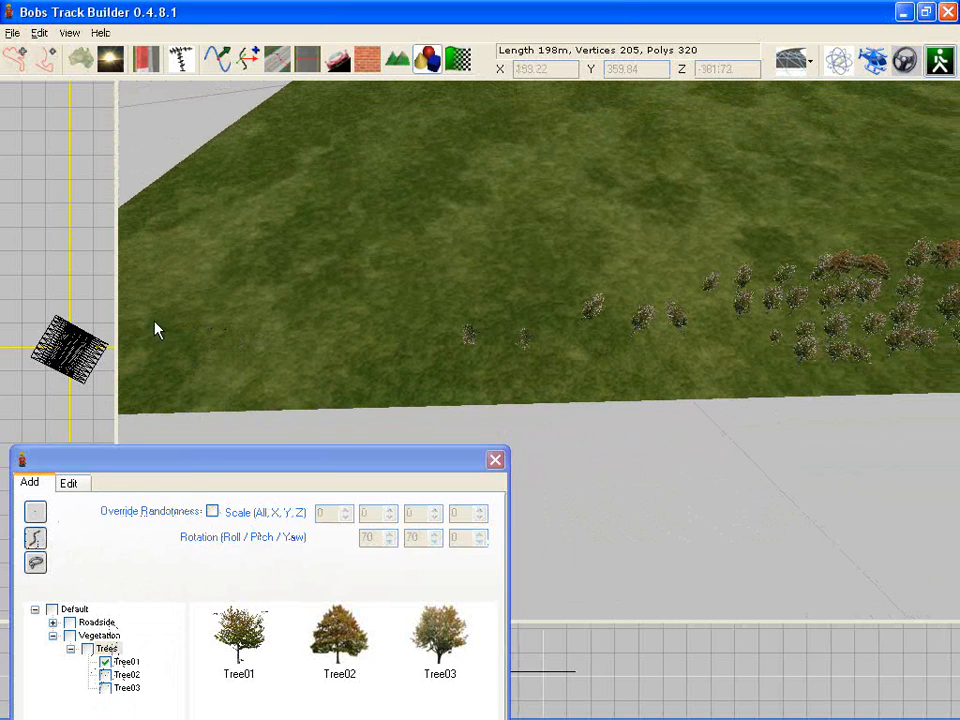
left_click_drag(148, 328, 265, 313)
left_click_drag(371, 313, 471, 310)
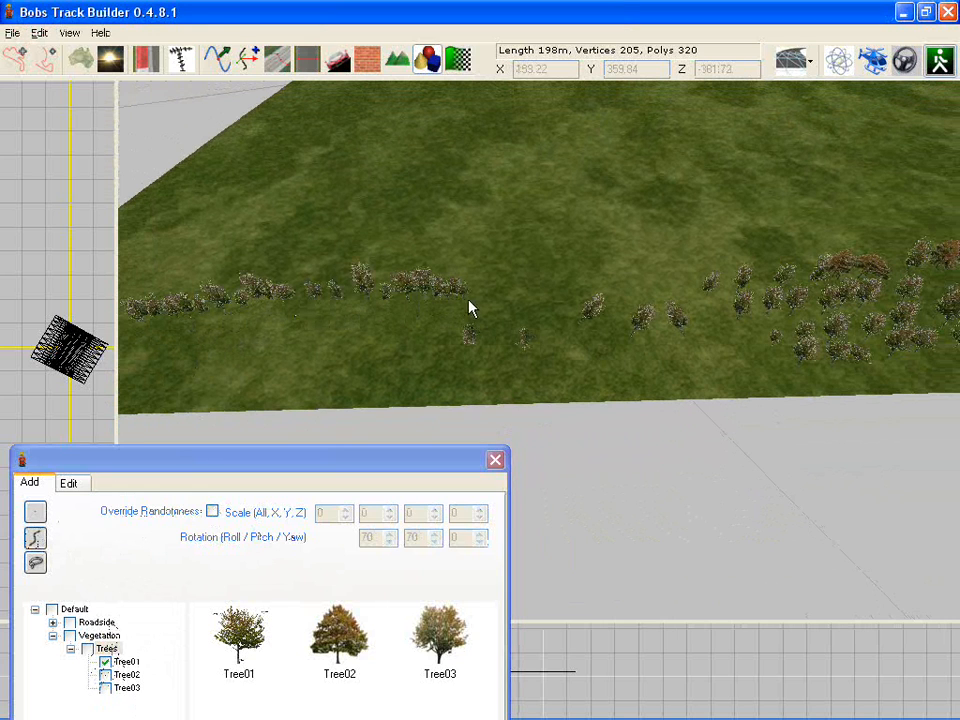
- Draw a winding S-shaped line of Tree01 objects on the open terrain behind the straight line
scroll(427, 302, "up", 1)
right_click_drag(439, 289, 420, 298)
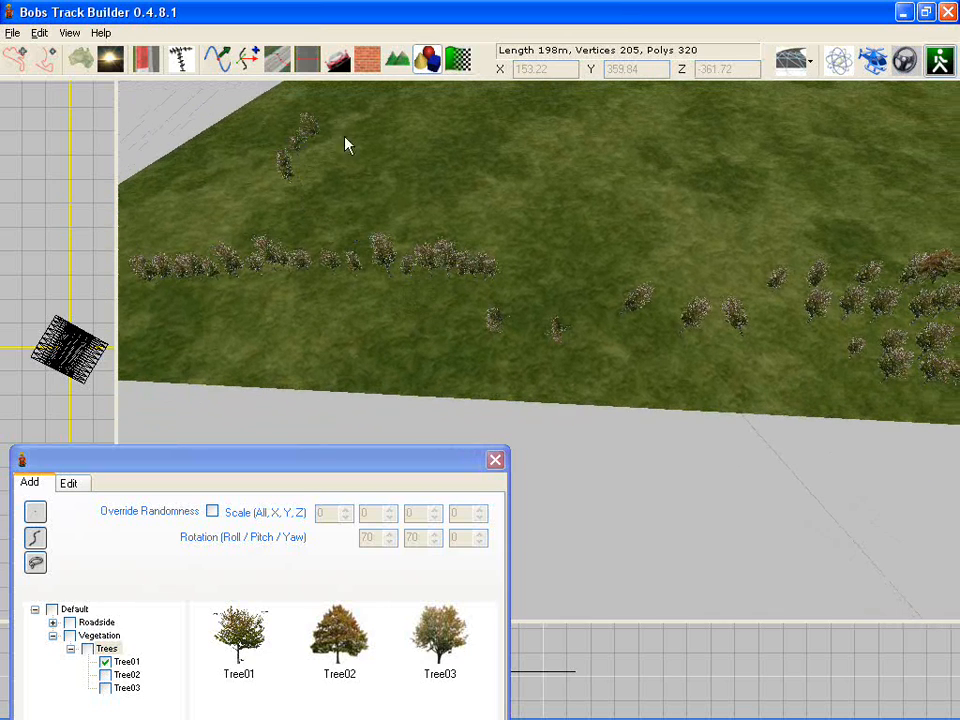
mouse_move(510, 209)
left_mouse_down()
mouse_move(686, 193)
mouse_move(704, 270)
left_mouse_up()
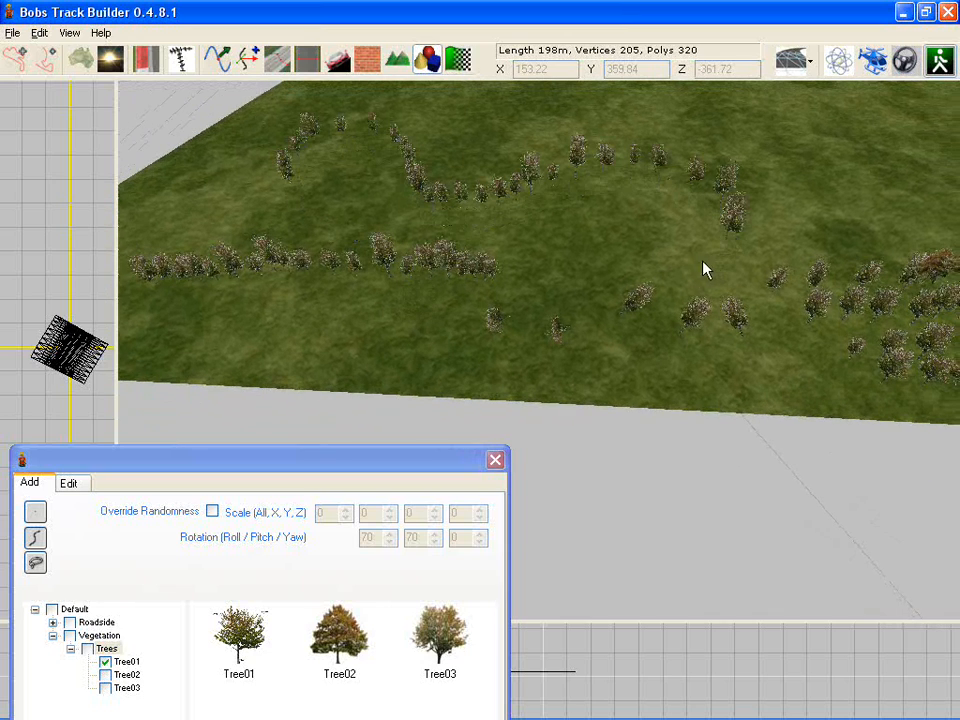
scroll(519, 252, "up", 2)
right_click_drag(534, 313, 497, 309)
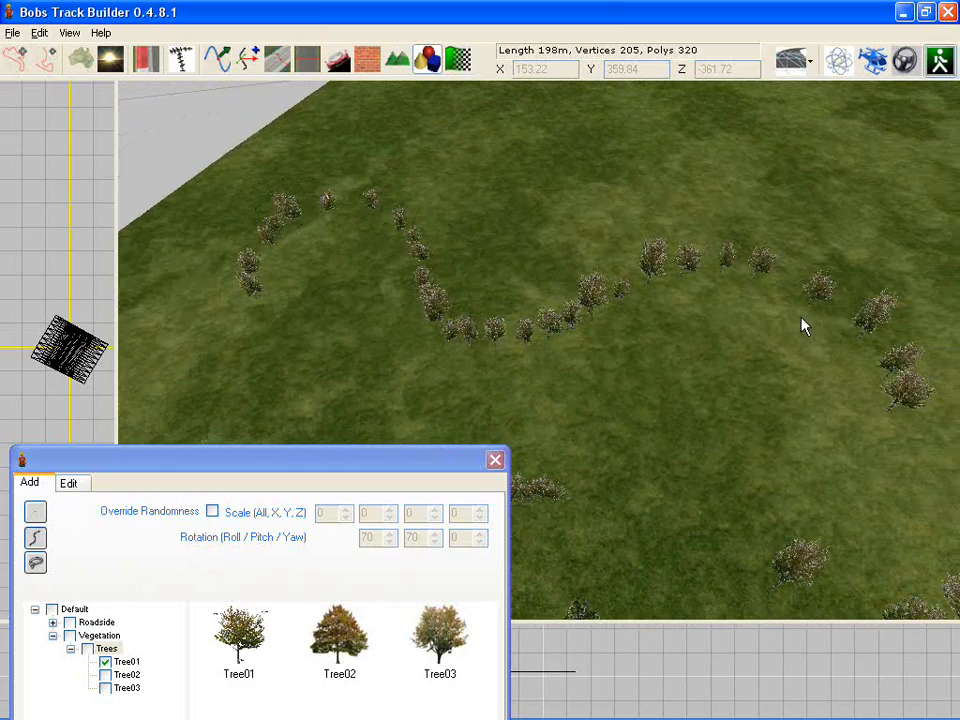
- Add Tree02 and Tree03 to the selection and draw a winding line of mixed trees behind and across the Tree01 curve
scroll(677, 384, "down", 2)
right_click_drag(674, 341, 572, 291)
left_click(105, 674)
left_click(105, 687)
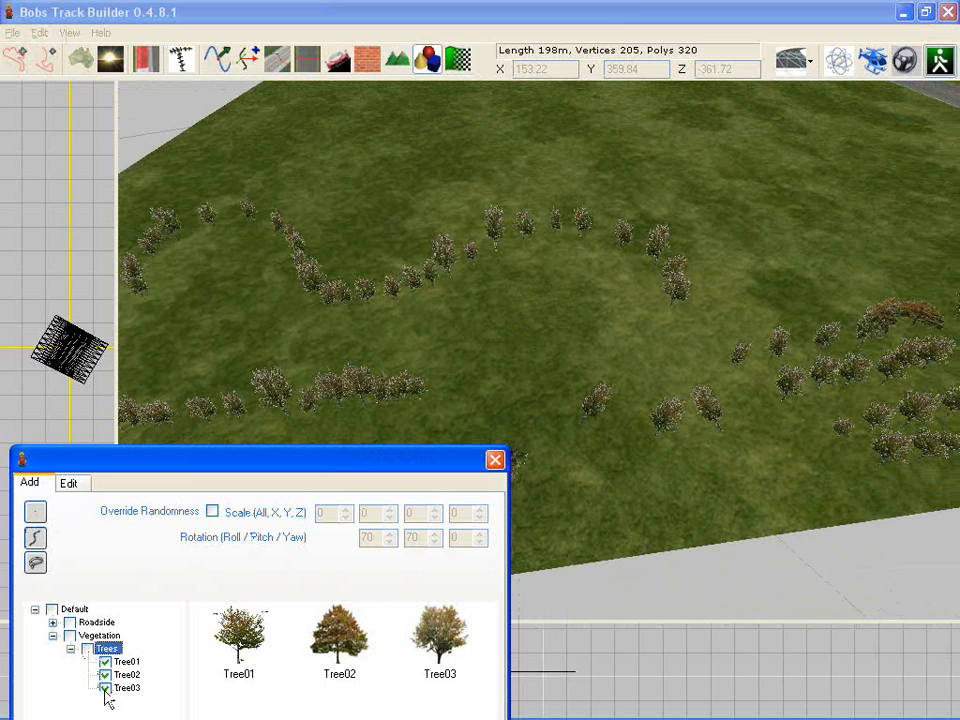
right_click_drag(474, 317, 491, 364)
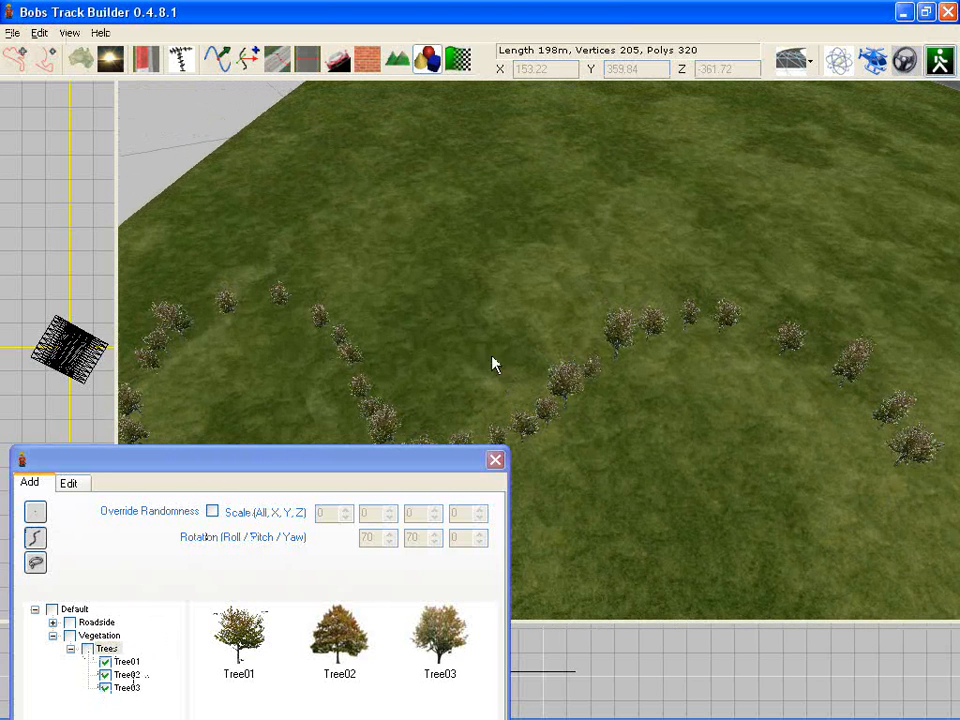
left_click(200, 212)
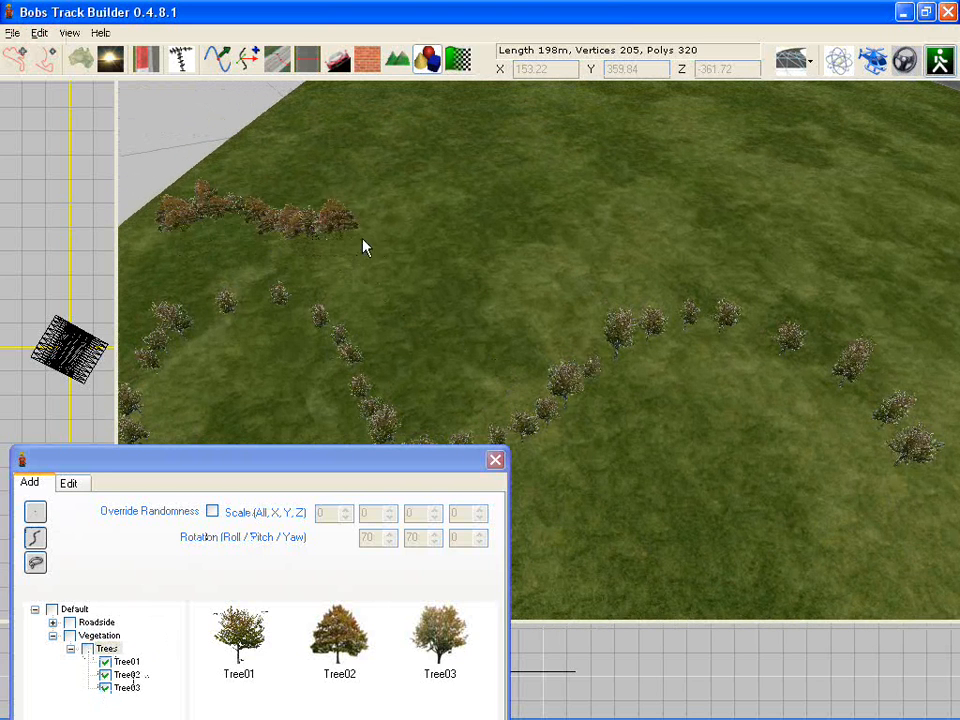
left_click_drag(363, 248, 515, 218)
mouse_move(443, 322)
left_mouse_down()
mouse_move(656, 381)
mouse_move(714, 469)
mouse_move(634, 550)
left_mouse_up()
right_click_drag(675, 508, 675, 451)
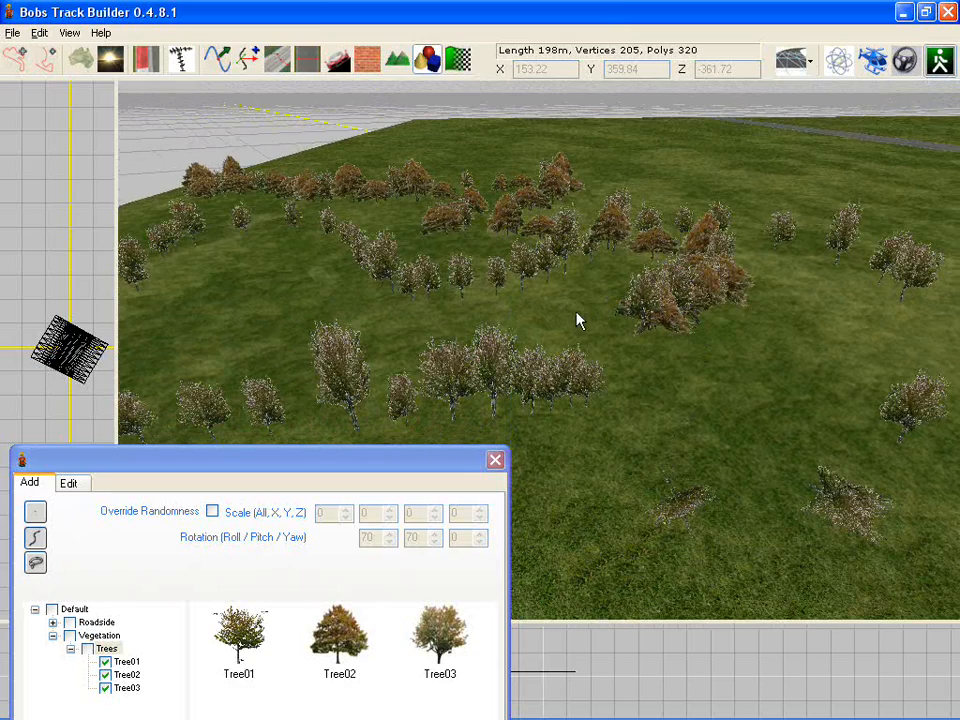
scroll(575, 322, "down", 4)
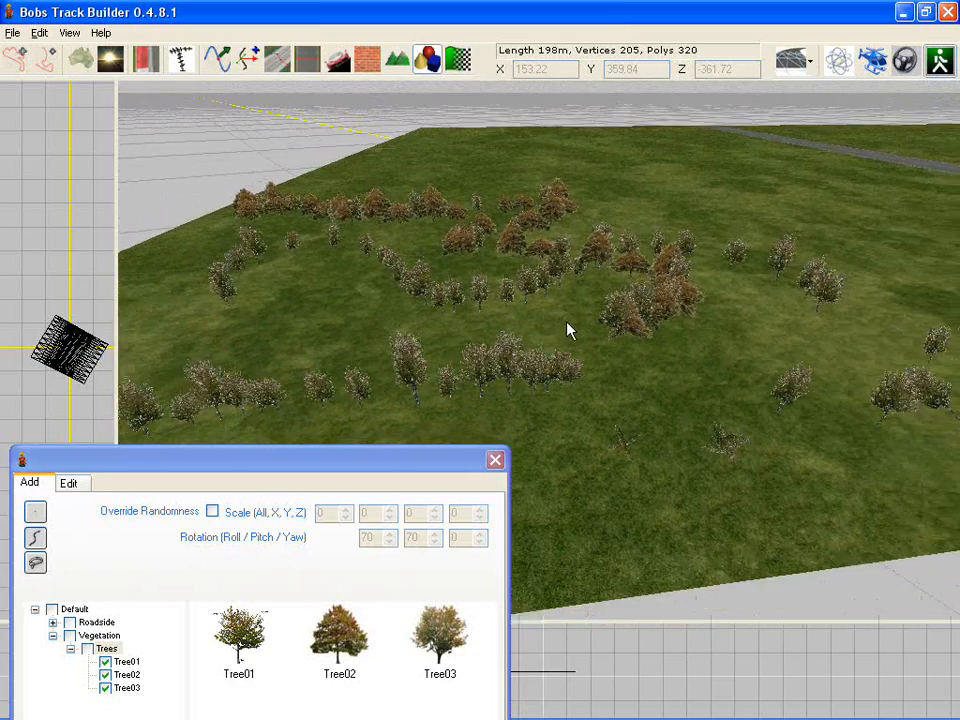
right_click_drag(563, 327, 480, 328)
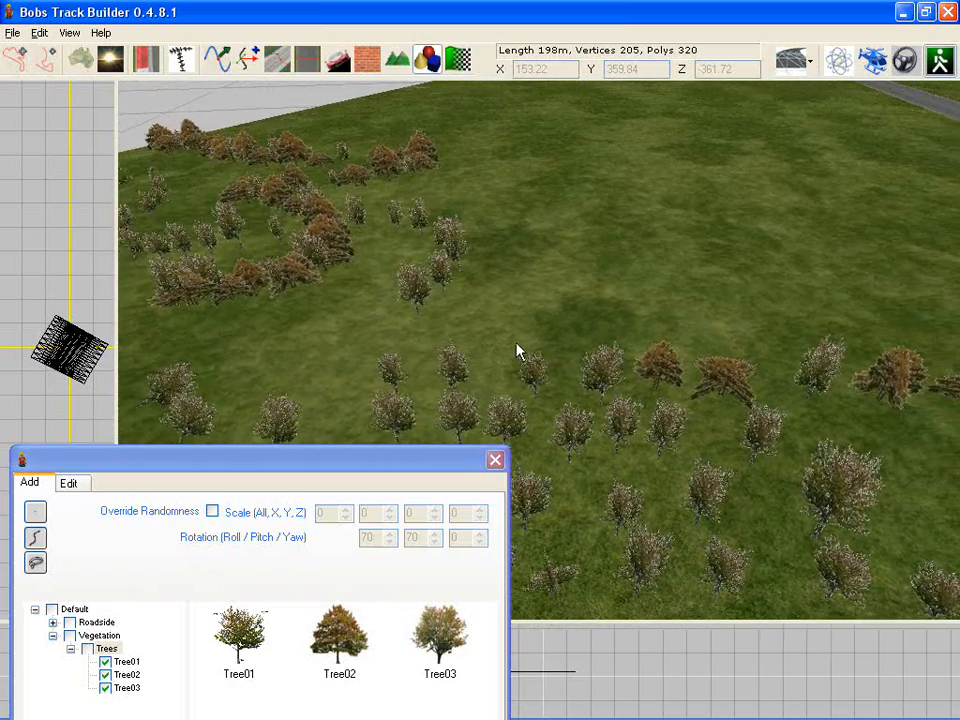
- Outline two areas of mixed trees at density 100 between the existing rows and the road
left_click(36, 564)
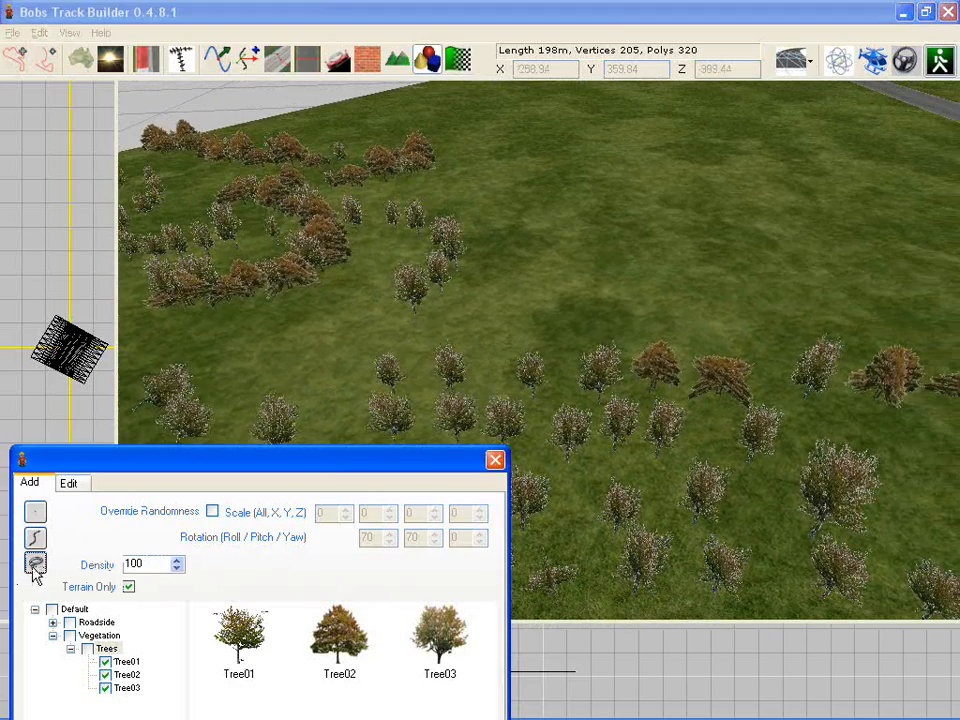
scroll(615, 250, "down", 4)
right_click_drag(615, 250, 595, 287)
left_click_drag(646, 320, 639, 294)
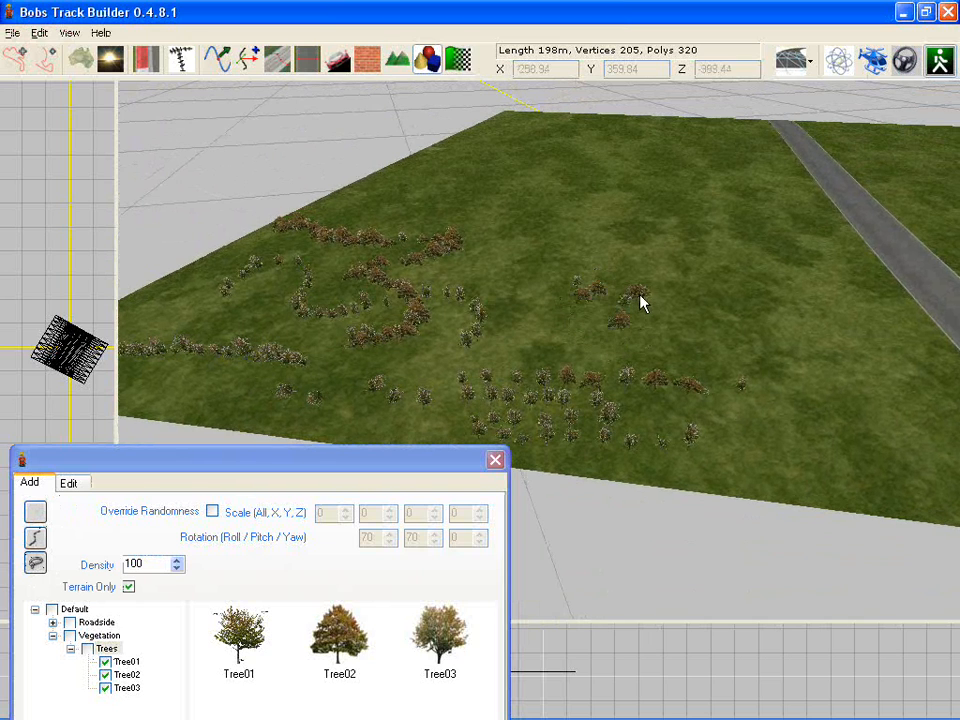
right_click_drag(639, 294, 623, 356)
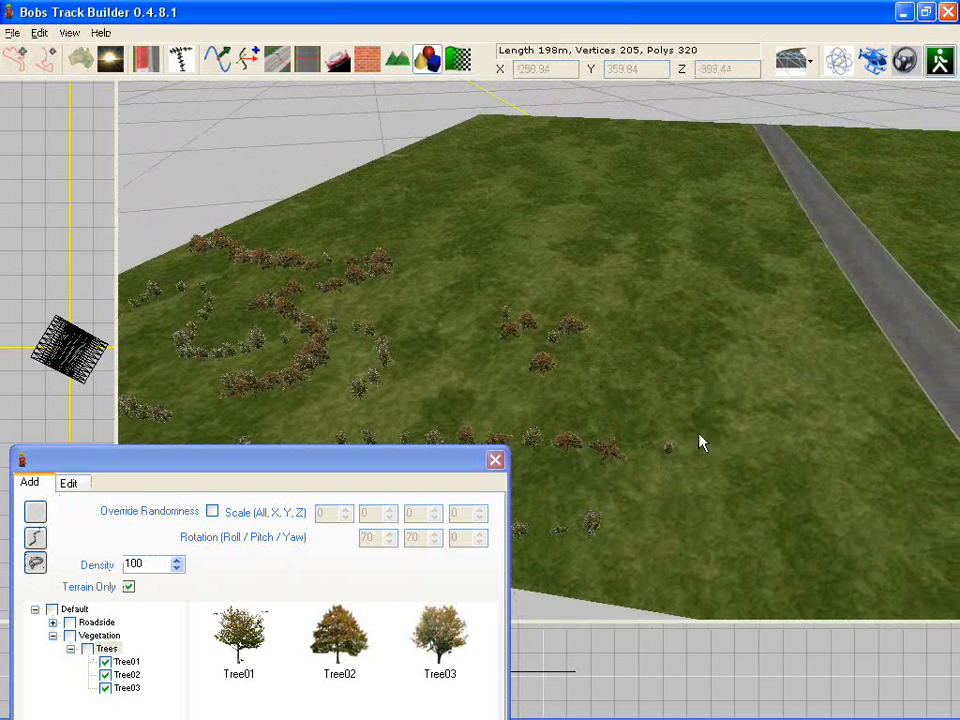
left_click_drag(700, 443, 683, 381)
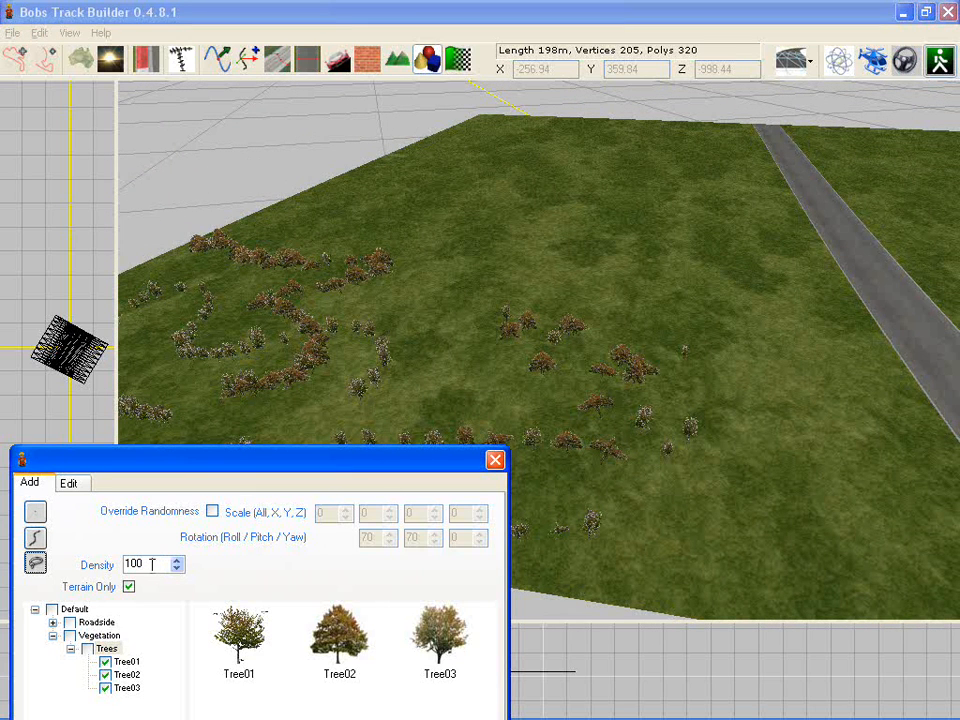
- Set the area density to 10 and outline a sparse area of mixed trees toward the far edge of the terrain
left_click_drag(152, 565, 110, 567)
type("10")
key("Tab")
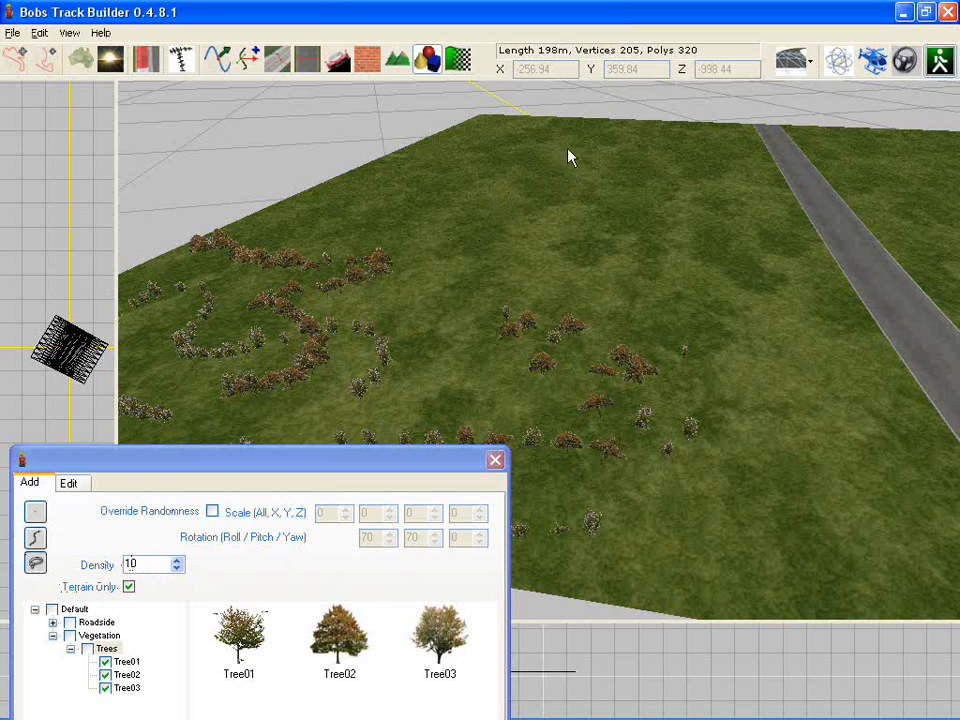
mouse_move(613, 143)
left_mouse_down()
mouse_move(576, 176)
mouse_move(497, 191)
left_mouse_up()
- Set the area density to 300 and outline a dense oval forest of mixed trees across the road
middle_click_drag(497, 191, 296, 231)
middle_click_drag(478, 289, 456, 208)
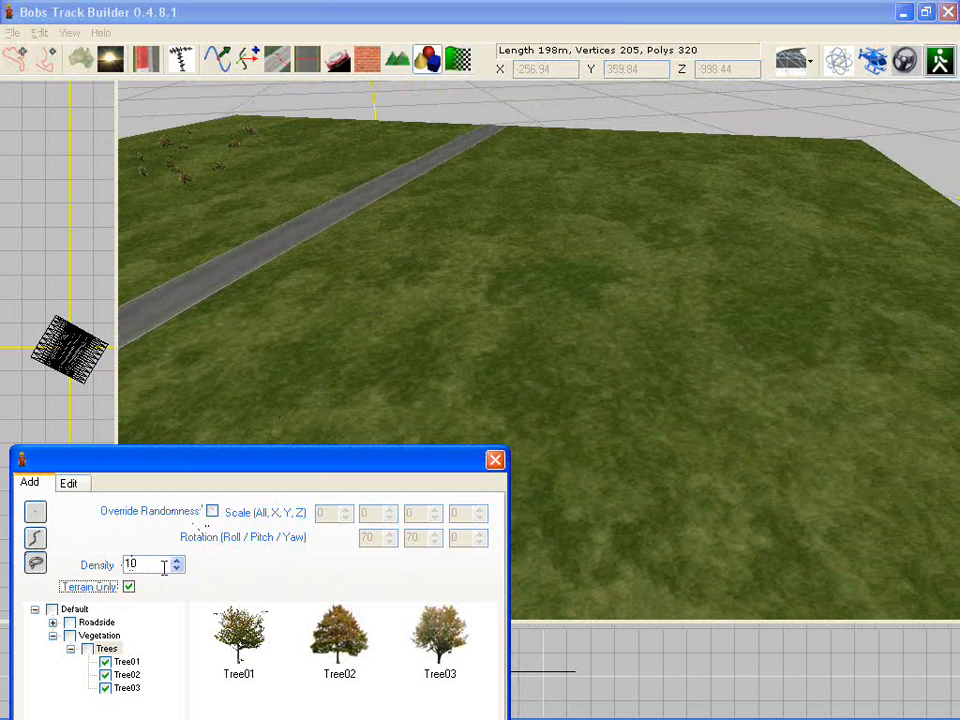
left_click_drag(142, 564, 103, 568)
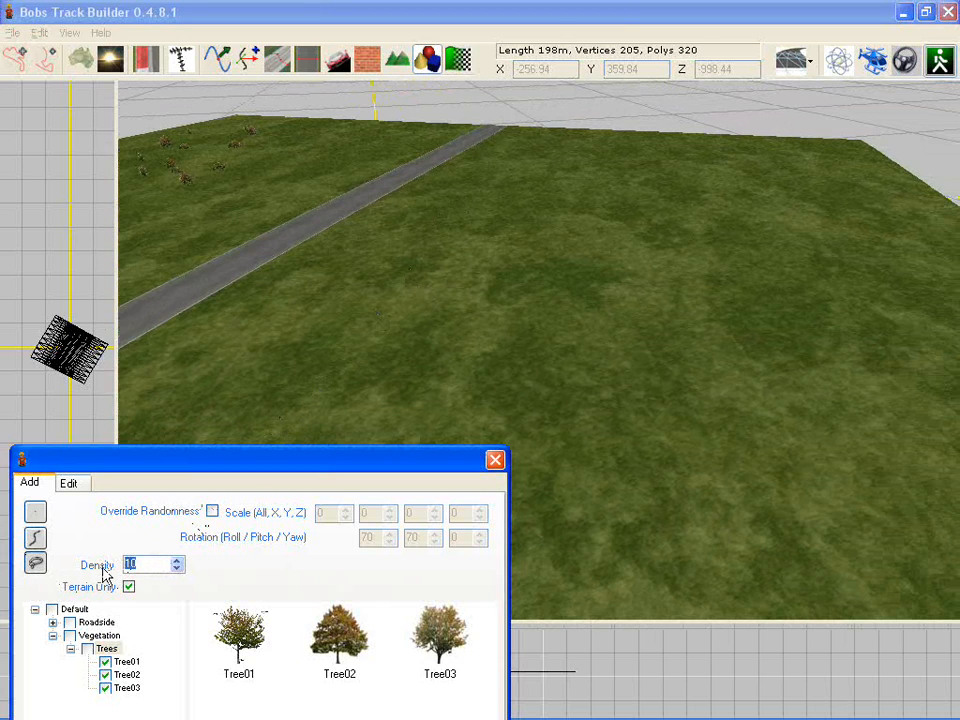
type("300")
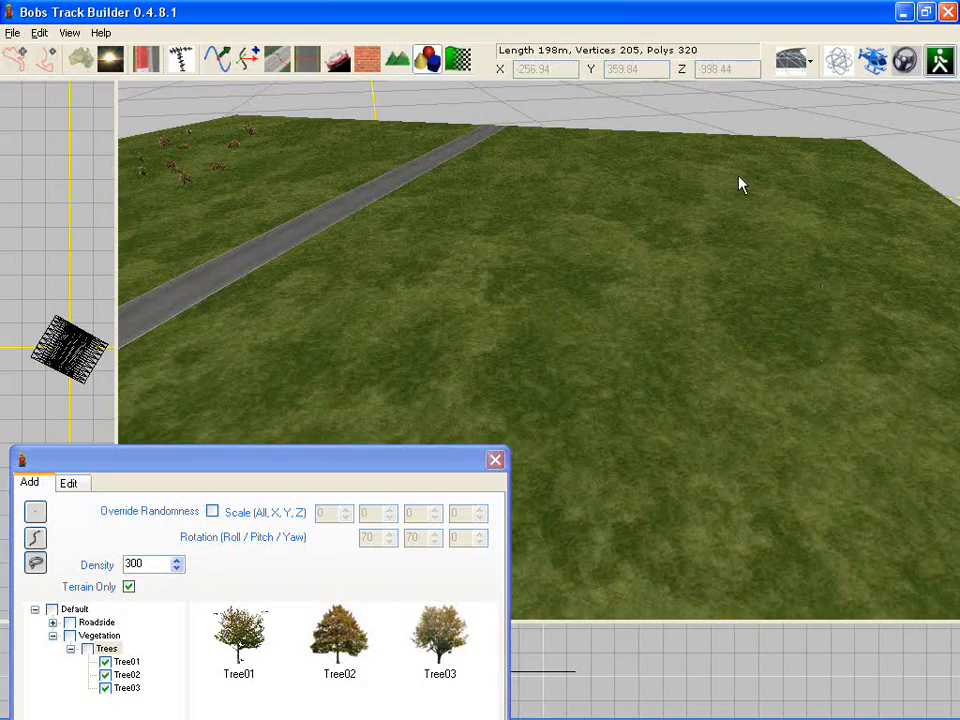
left_click(726, 238)
scroll(720, 238, "up", 10)
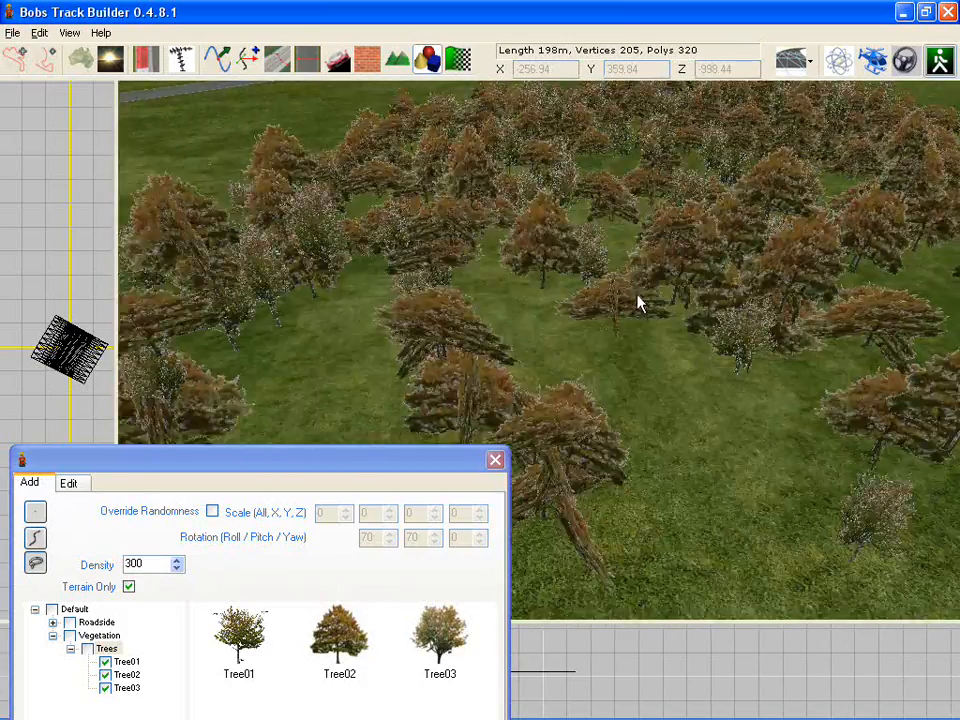
right_click_drag(638, 295, 740, 281)
scroll(701, 238, "down", 5)
- Outline a density 300 tree area spanning both sides of the road, with placement limited to terrain only
left_click(156, 560)
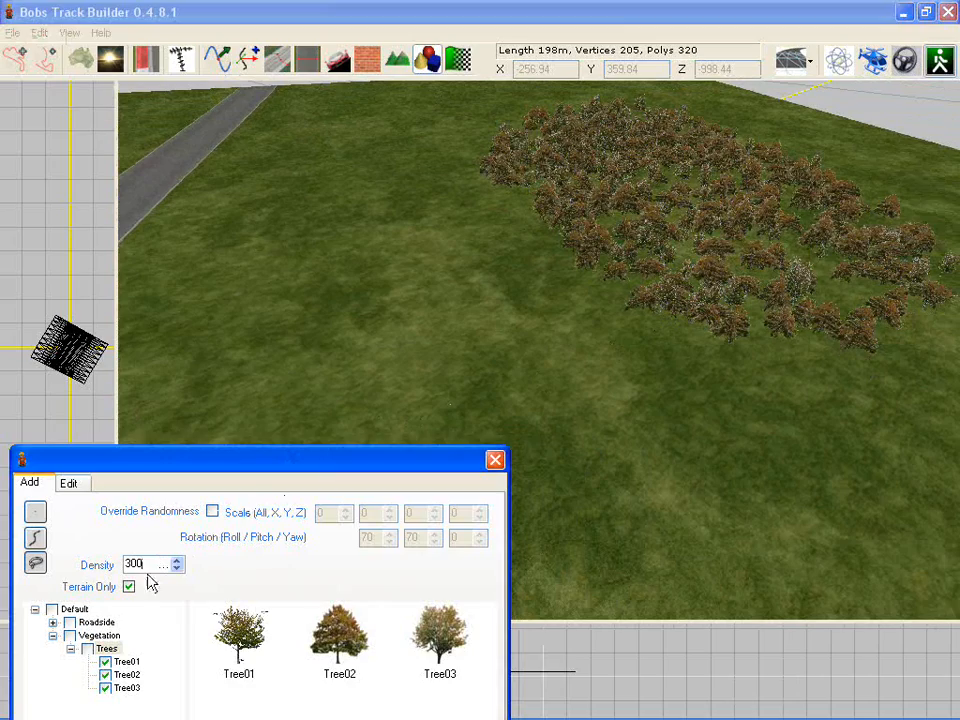
right_click_drag(350, 236, 454, 225)
scroll(495, 243, "down", 4)
scroll(455, 232, "down", 2)
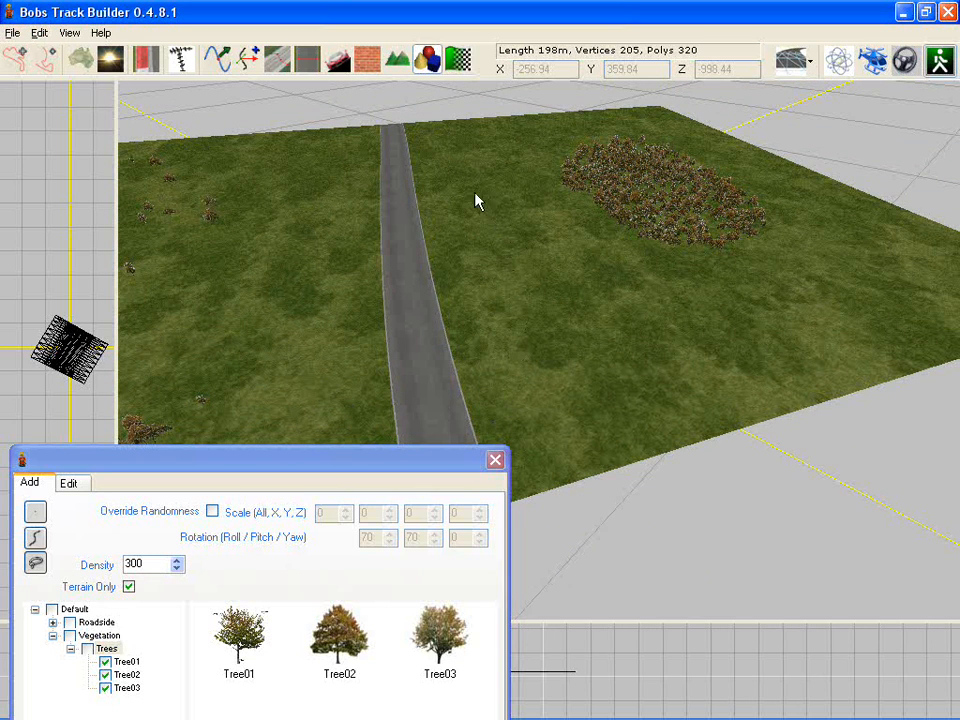
left_click_drag(475, 194, 473, 182)
scroll(437, 206, "up", 3)
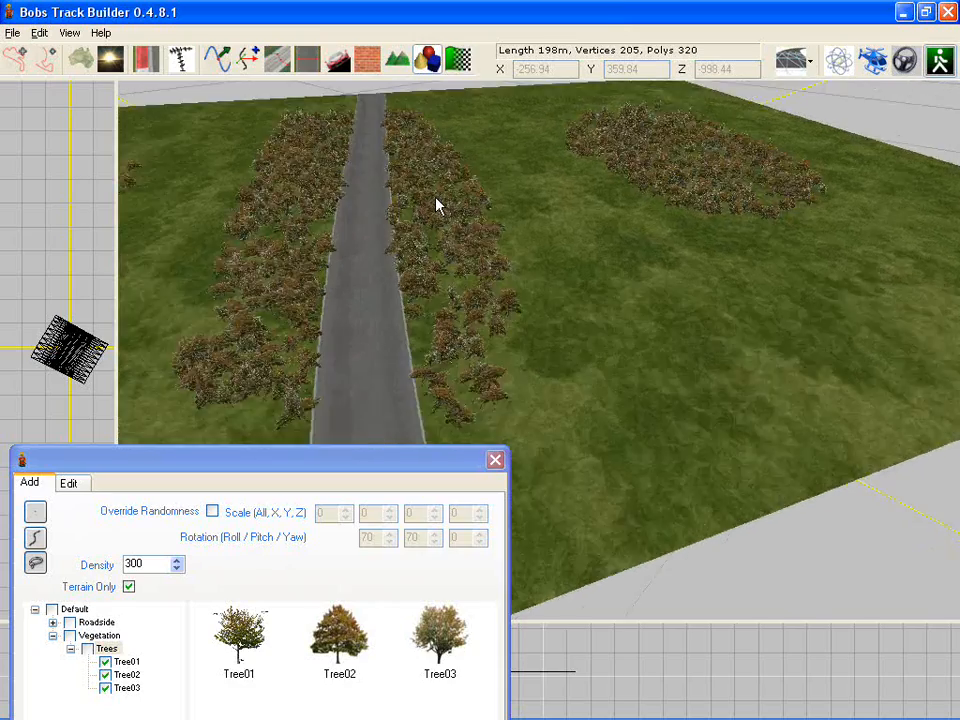
- Examine the trees lining the road from above and at walking level to check that the road surface is clear
right_click_drag(437, 206, 413, 171)
scroll(463, 154, "up", 1)
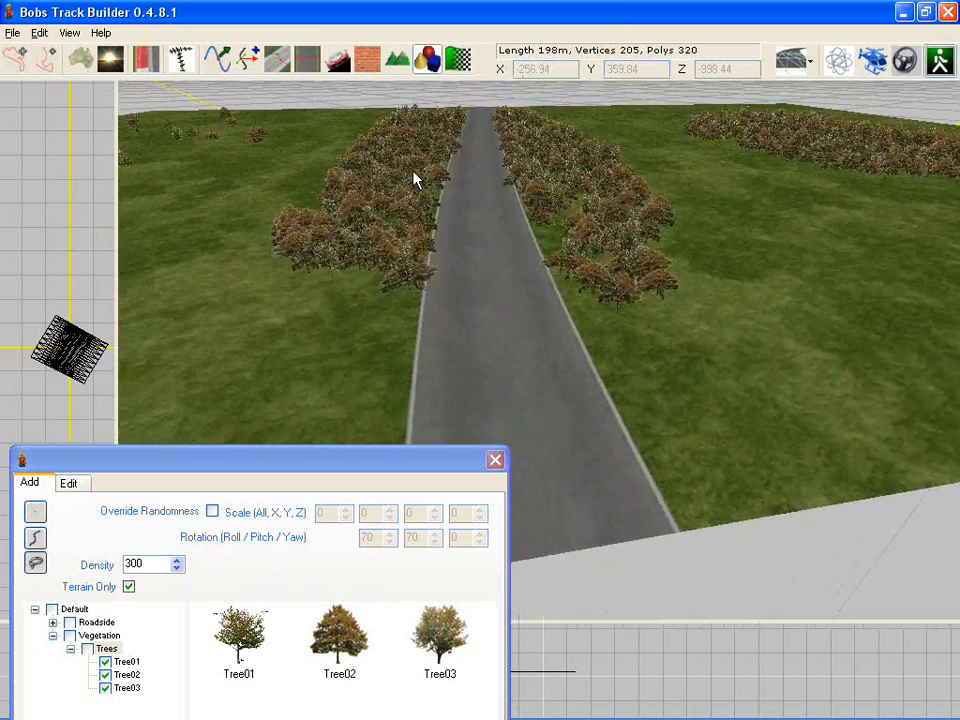
scroll(413, 171, "up", 1)
left_click(940, 61)
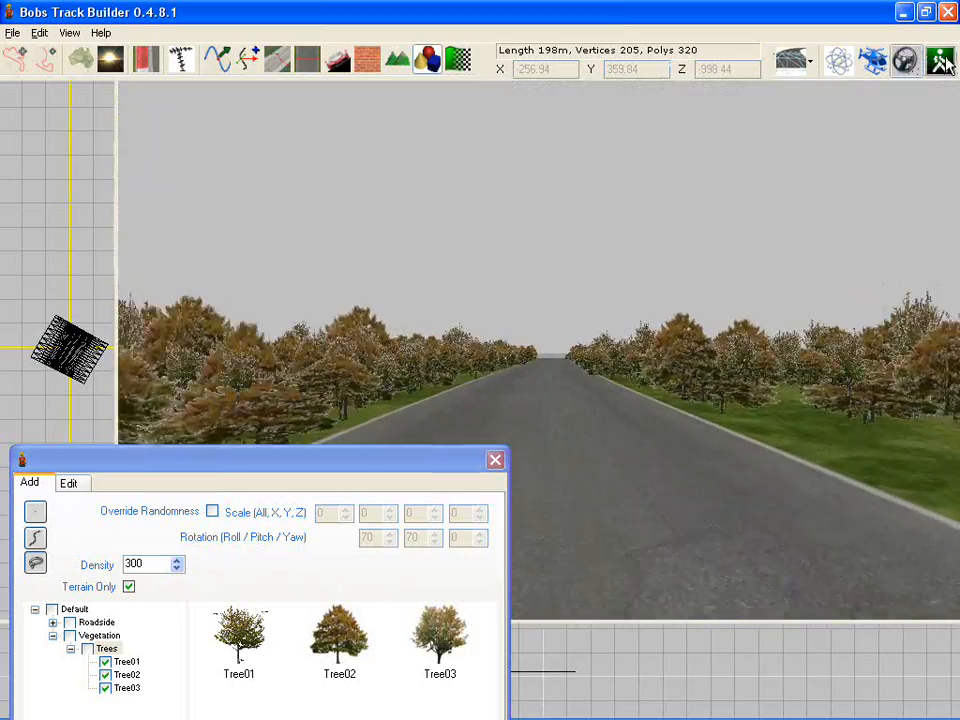
right_click_drag(711, 300, 779, 413)
scroll(686, 386, "down", 2)
scroll(589, 397, "down", 2)
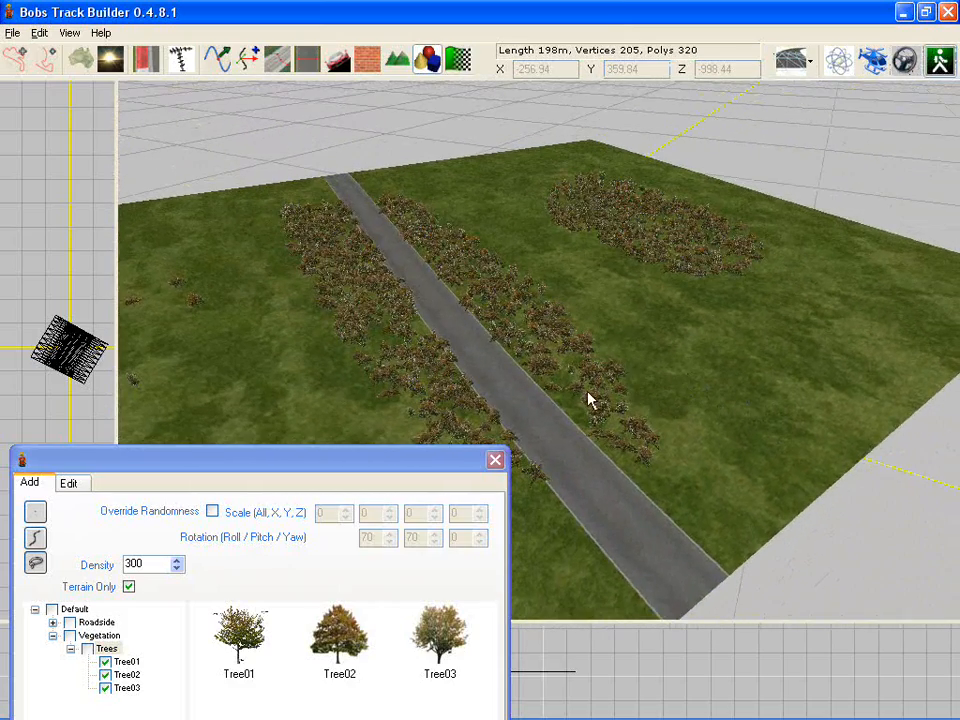
- Place a single object from the mixed selection on the open grass between the roadside trees and the oval forest
left_click(150, 589)
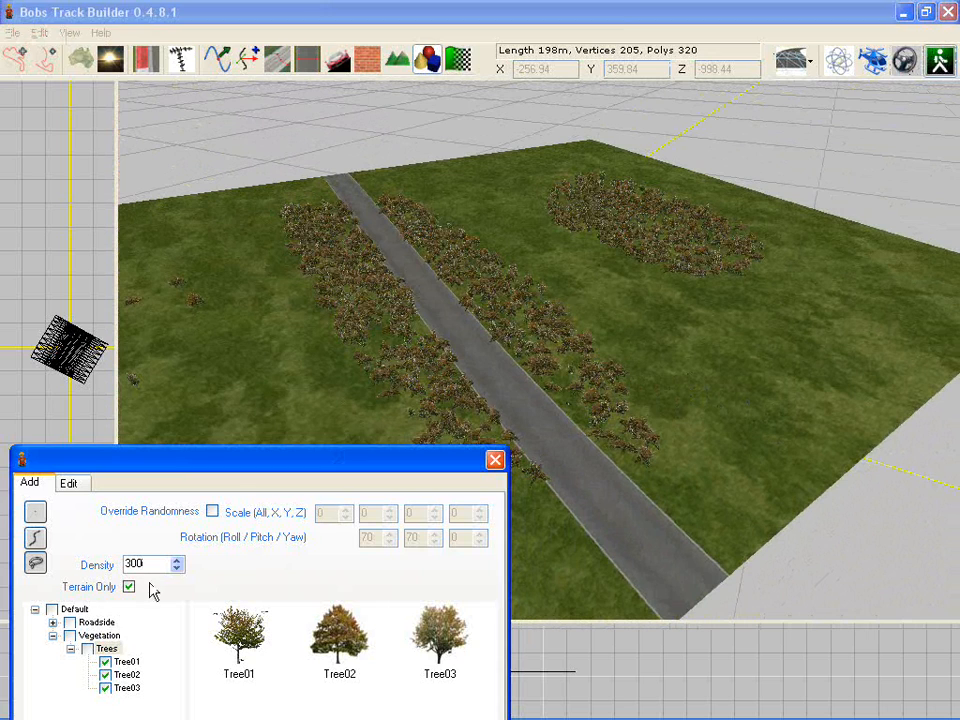
left_click(53, 623)
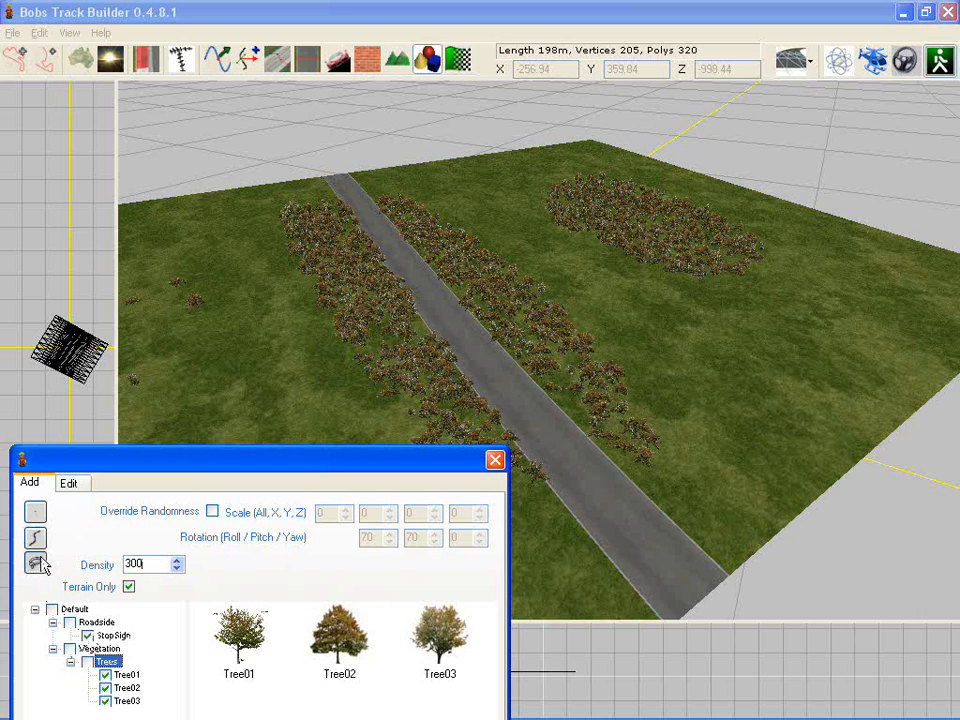
left_click(34, 513)
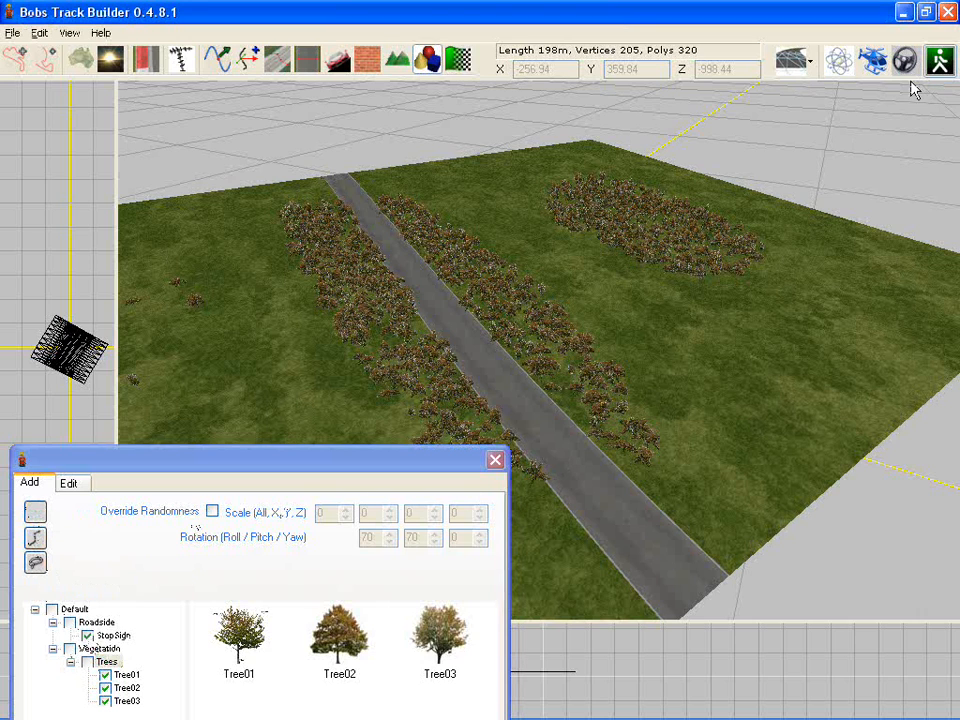
scroll(640, 375, "up", 2)
middle_click_drag(638, 375, 579, 383)
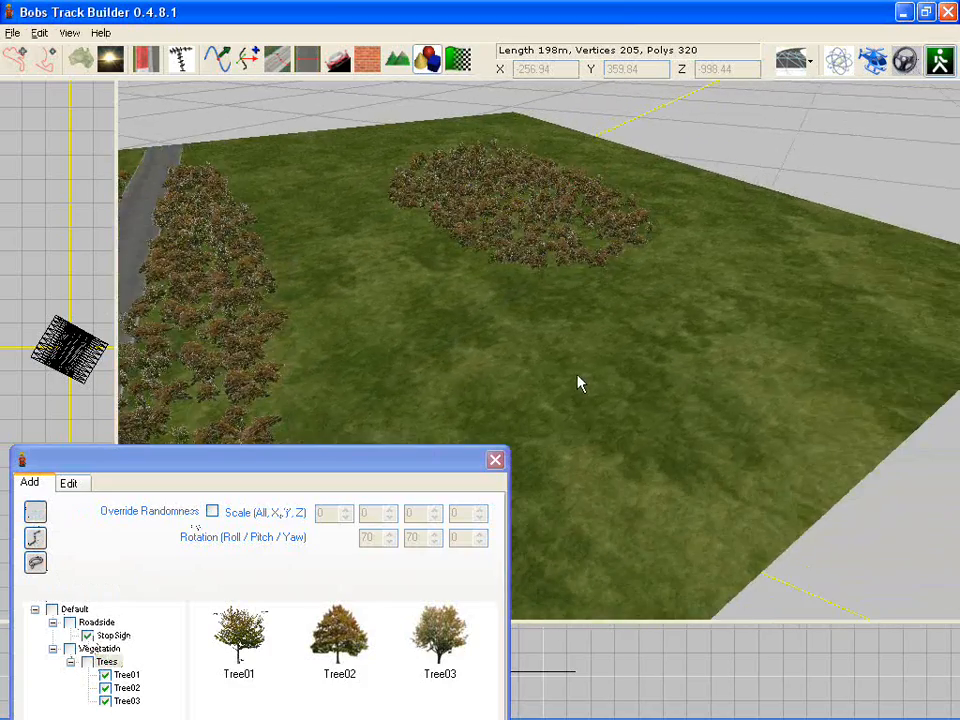
scroll(578, 382, "up", 2)
scroll(566, 364, "up", 2)
right_click_drag(566, 364, 372, 349)
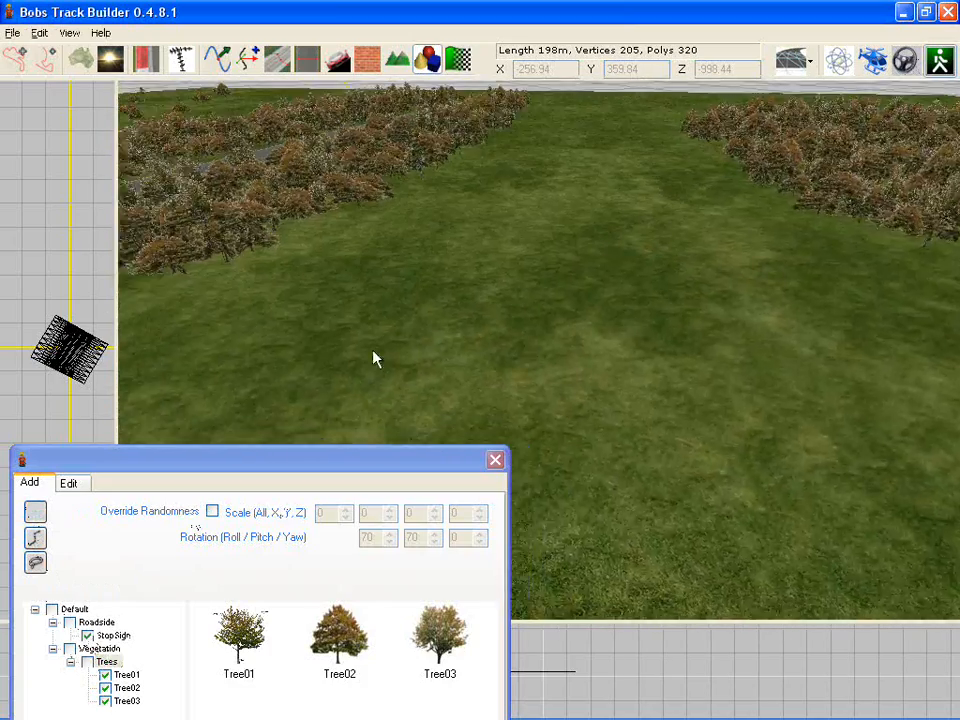
middle_click_drag(372, 349, 466, 367)
left_click(467, 367)
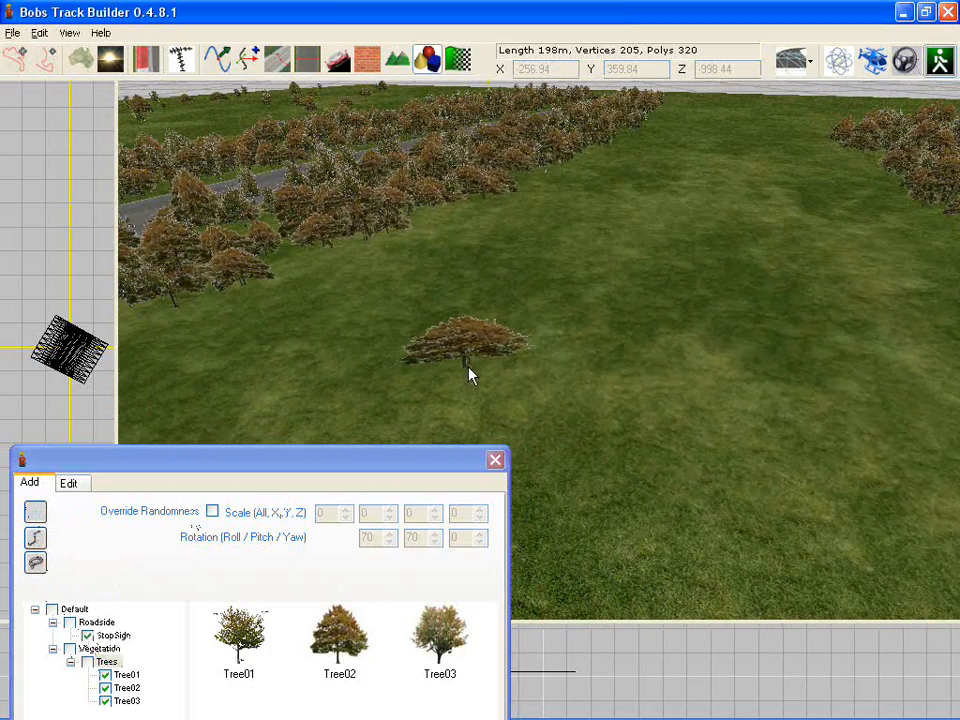
- Limit the object selection to StopSign and place four stop signs individually on the grass near the lone tree
left_click(105, 675)
left_click(105, 701)
left_click(105, 688)
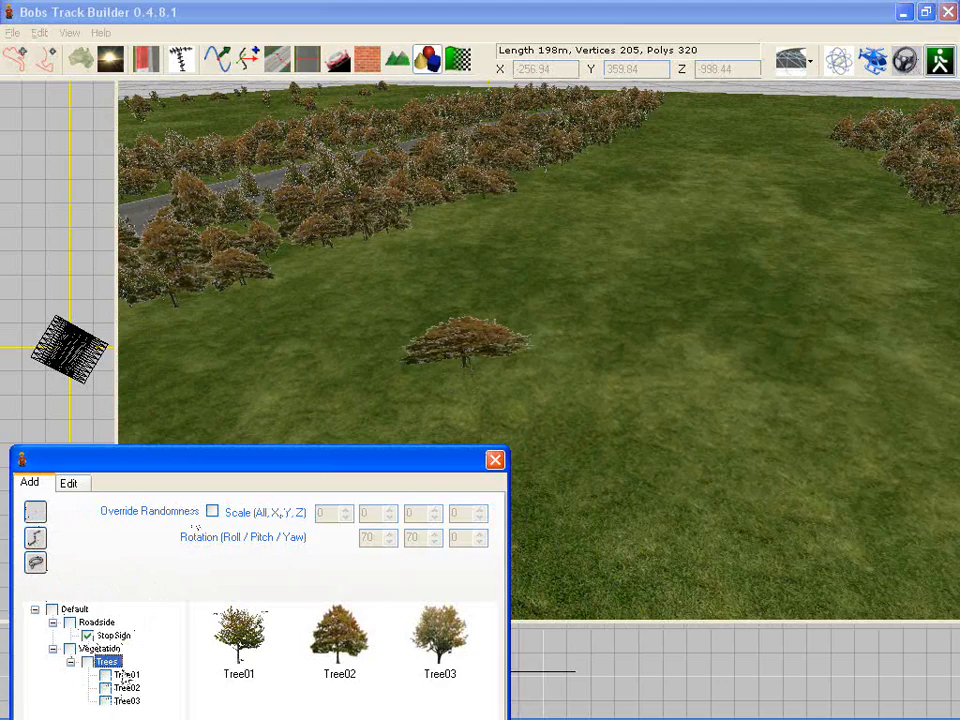
left_click(656, 346)
scroll(656, 348, "up", 5)
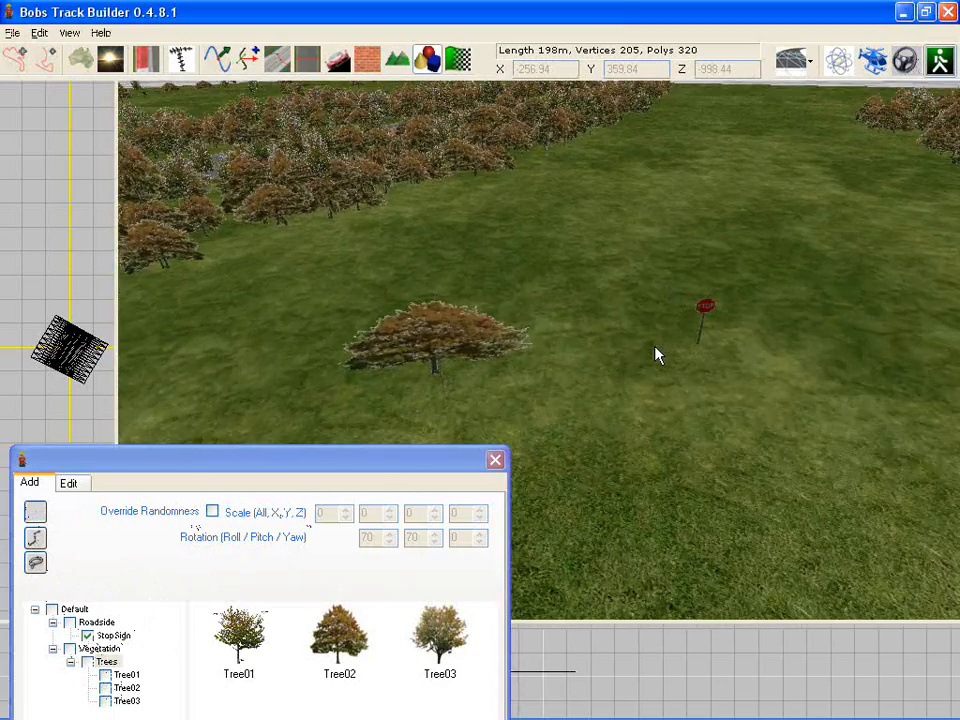
key("Right")
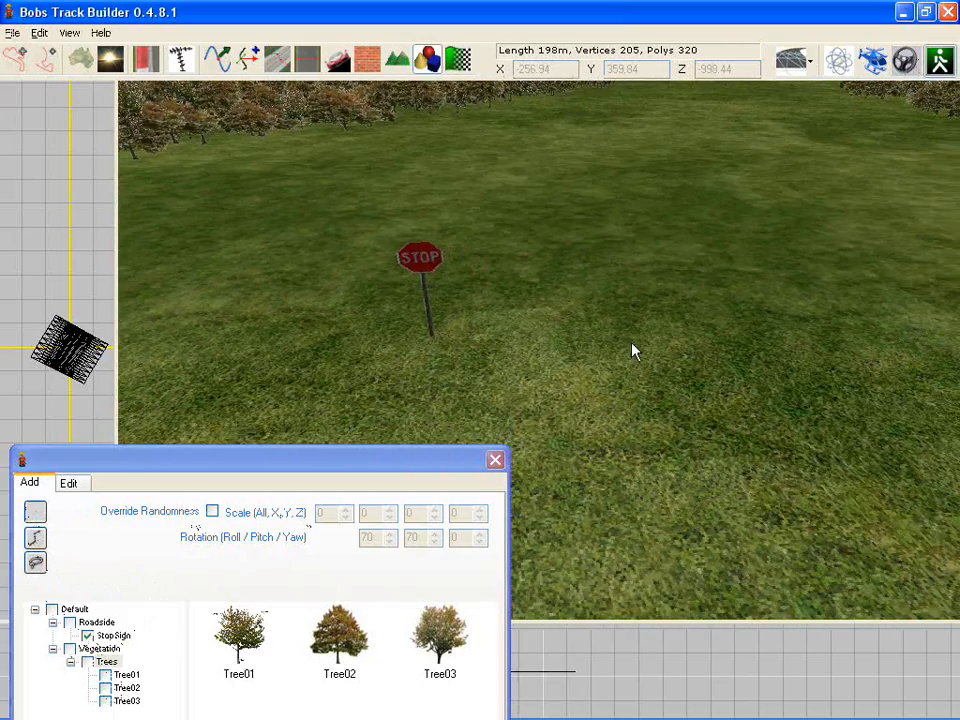
left_click(647, 274)
left_click(703, 322)
left_click(836, 359)
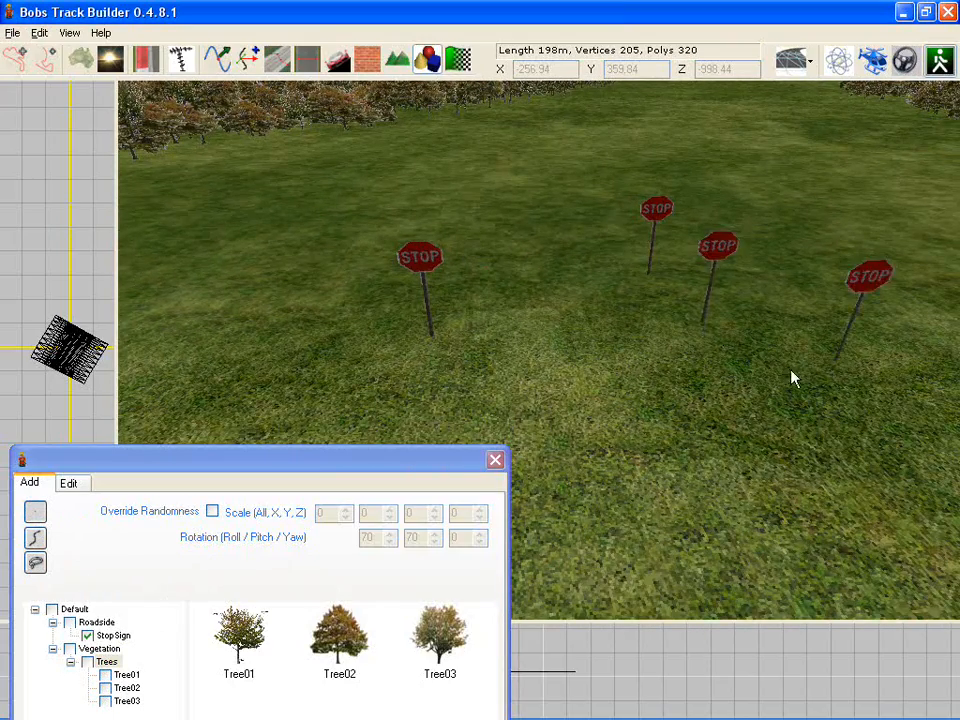
- Examine the stop signs and the lone tree from close up and from far away, and close the object settings
right_click_drag(790, 370, 801, 349)
middle_click_drag(801, 349, 805, 369)
right_click_drag(655, 327, 715, 316)
scroll(714, 317, "down", 3)
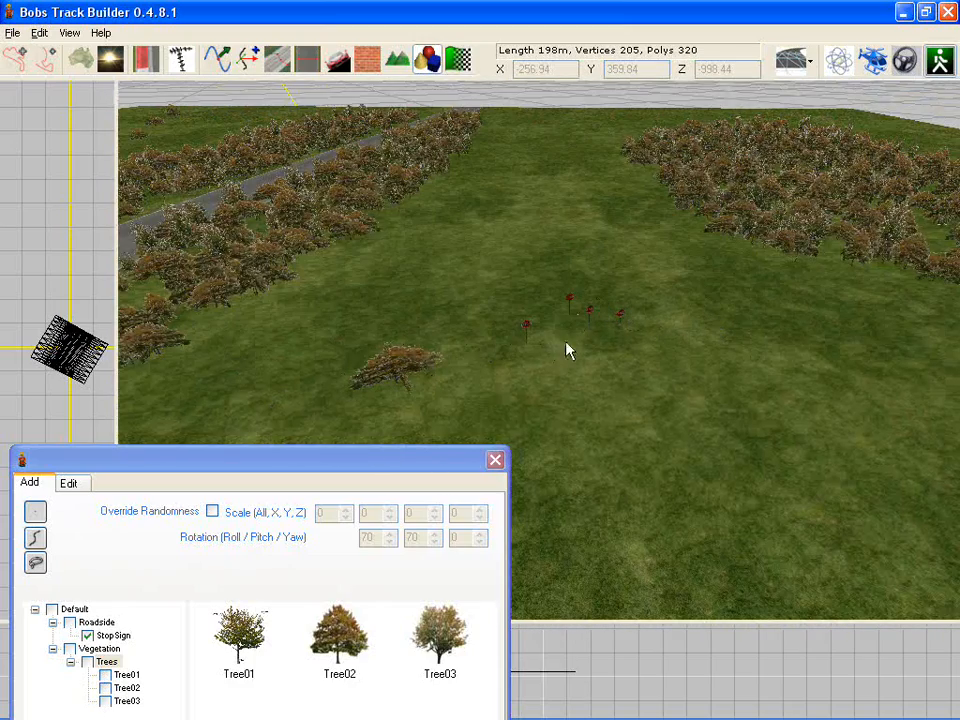
scroll(424, 370, "up", 4)
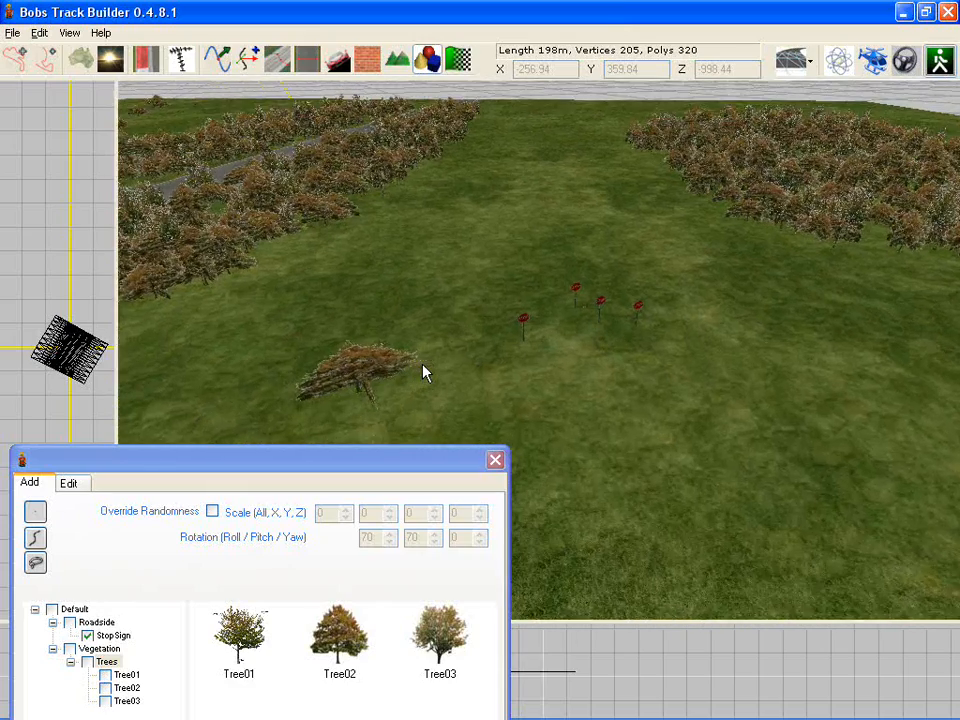
scroll(424, 368, "up", 2)
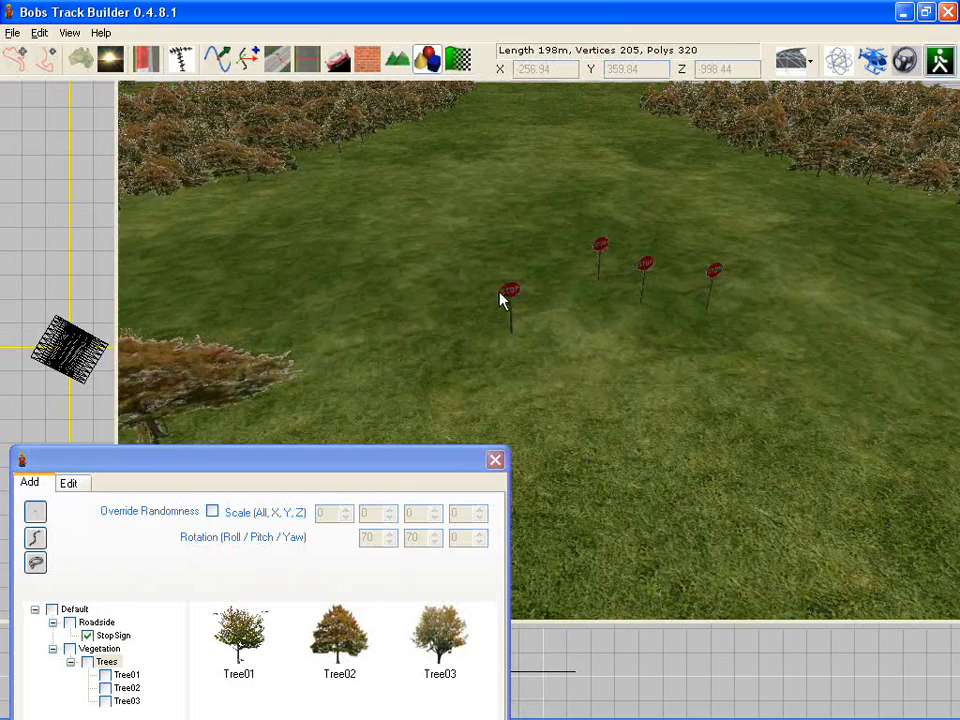
mouse_move(252, 330)
middle_mouse_down()
mouse_move(257, 310)
mouse_move(222, 313)
mouse_move(240, 315)
middle_mouse_up()
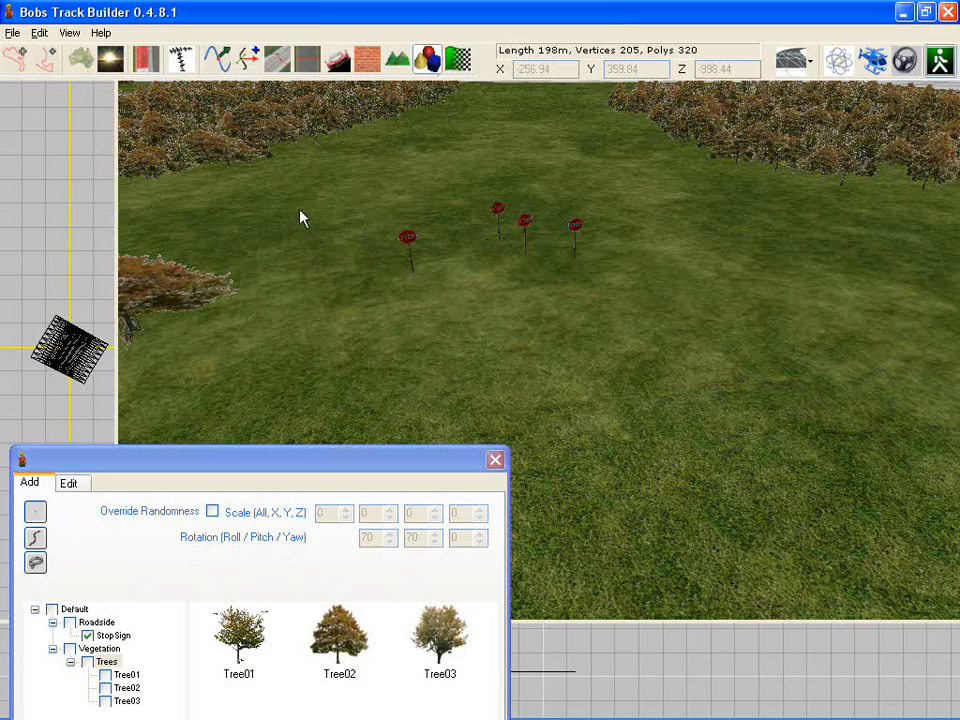
right_click_drag(312, 203, 383, 224)
scroll(336, 213, "down", 4)
scroll(336, 214, "down", 2)
left_click(497, 460)
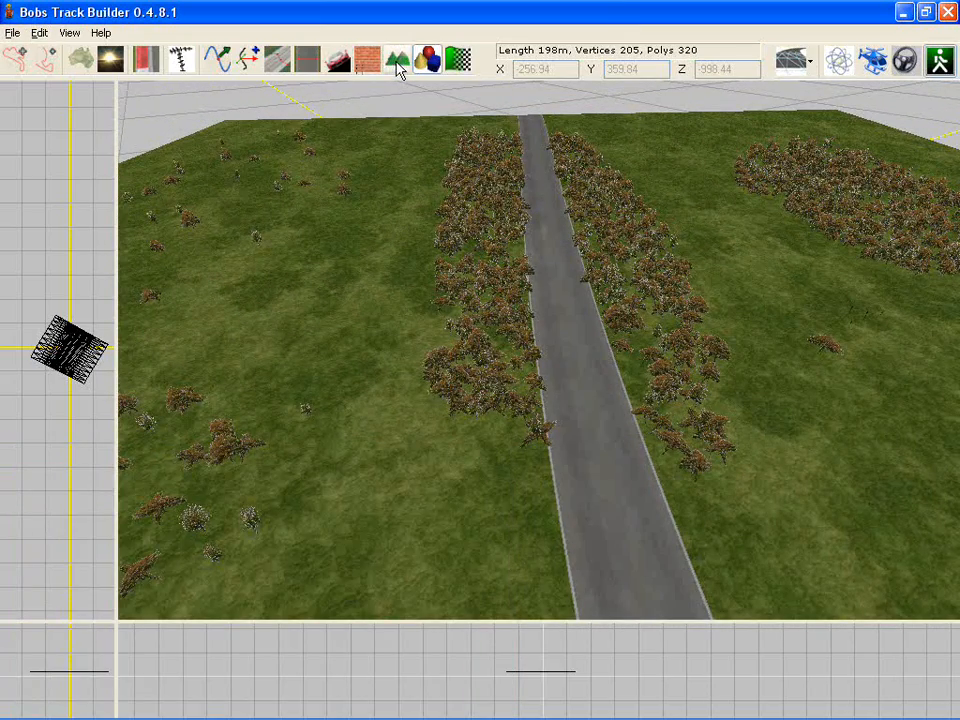
- Raise anchors of TerrainArea1 and TerrainArea2 in the top view with the strength at 100%
right_click_drag(712, 211, 624, 211)
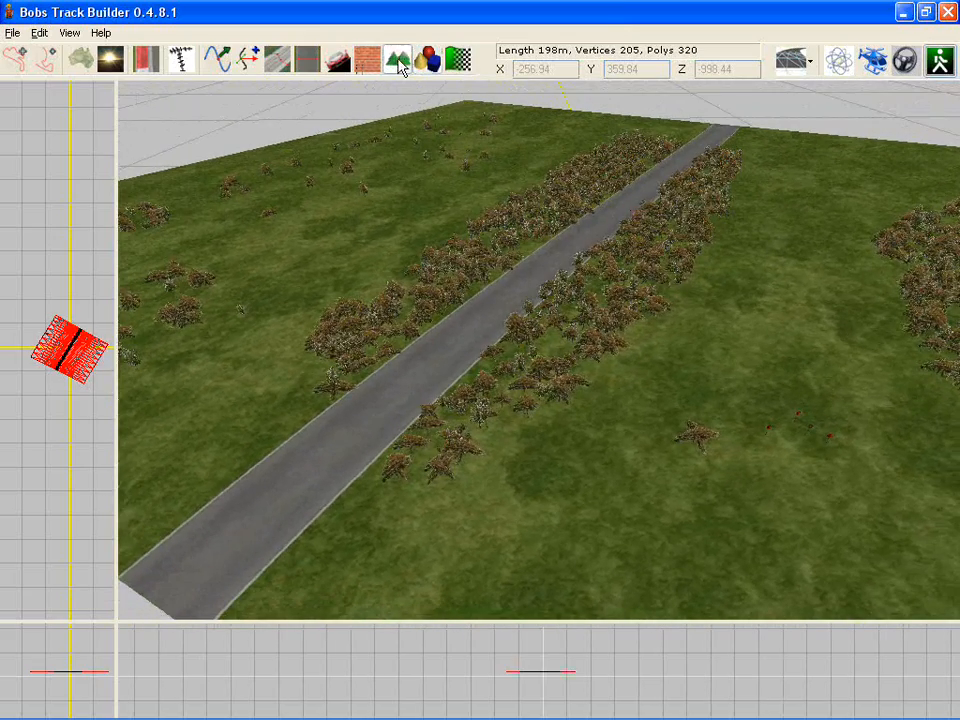
left_click(398, 62)
left_click(590, 320)
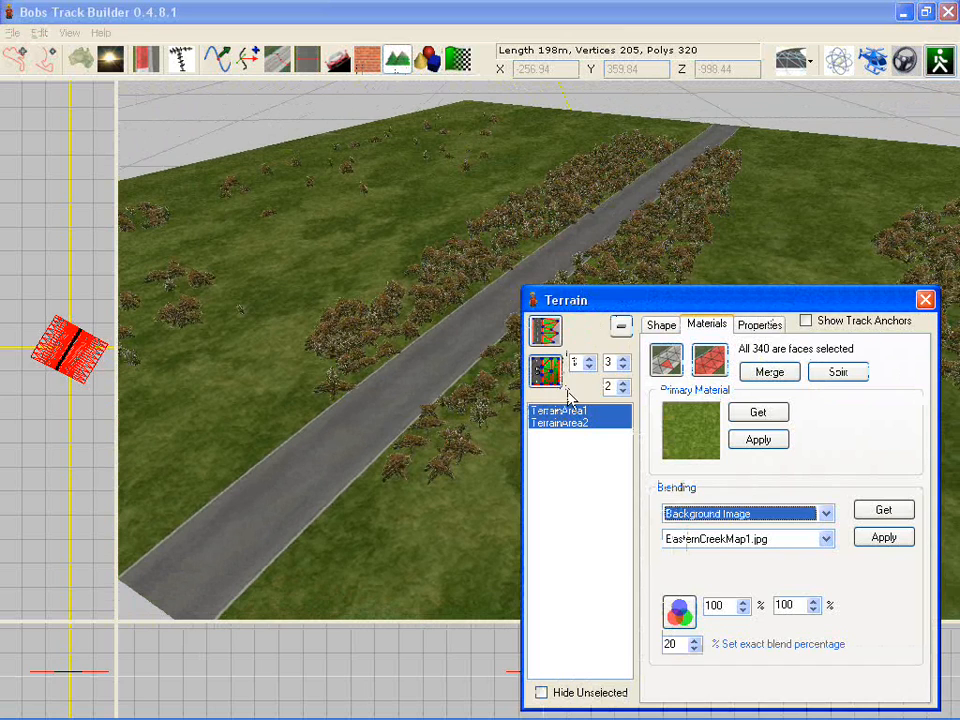
left_click(660, 326)
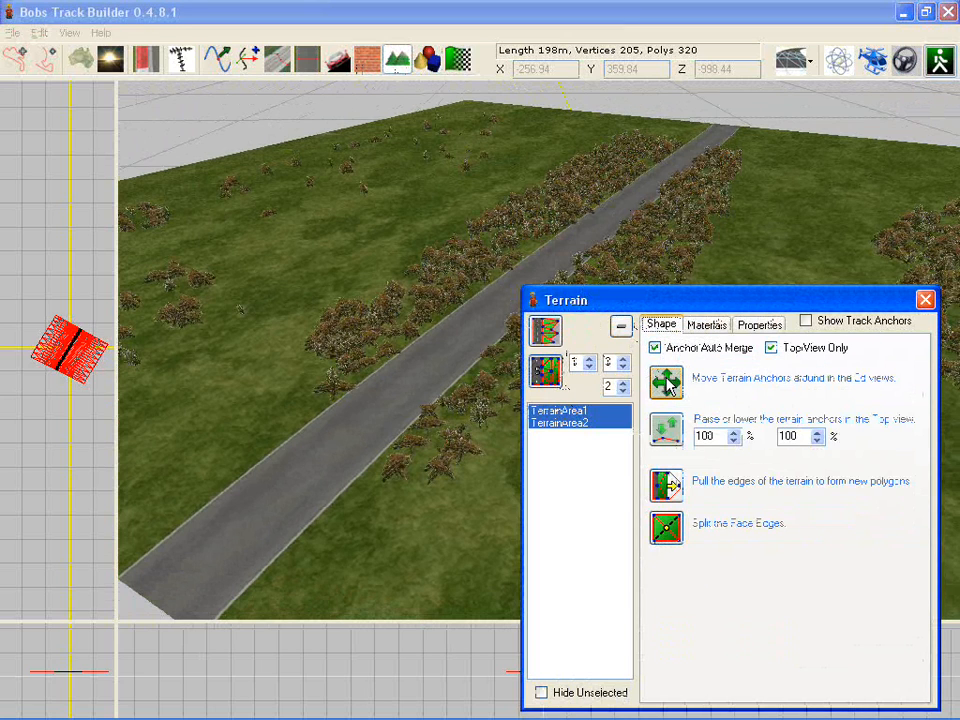
left_click(668, 432)
left_click(218, 322)
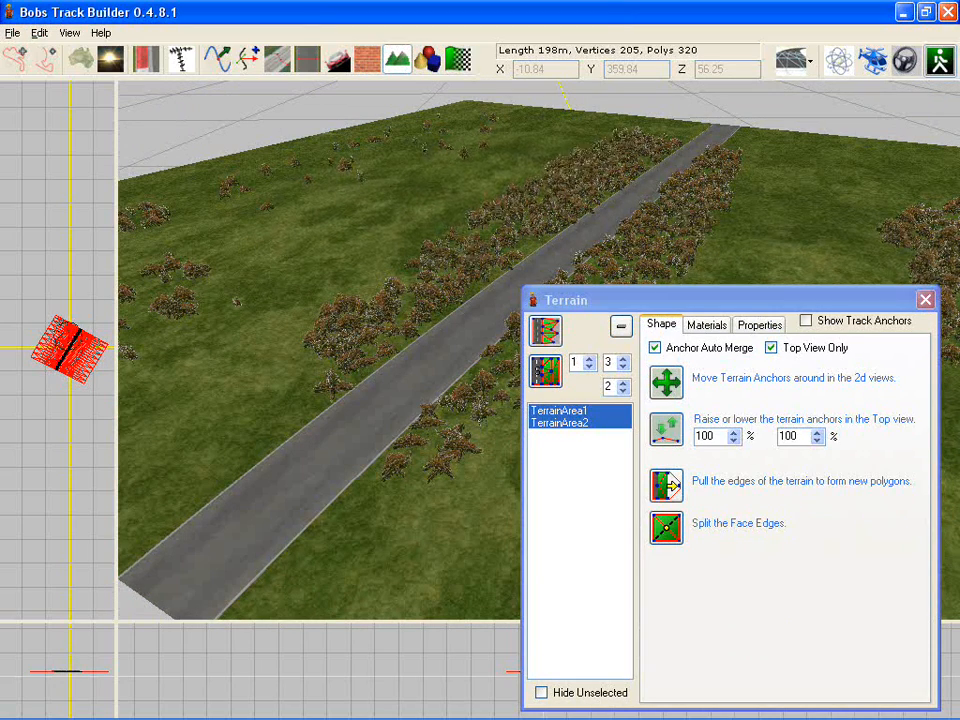
- Set the first terrain raising percentage to 500% and raise anchors in the top view to form hills beside the road
scroll(563, 210, "up", 3)
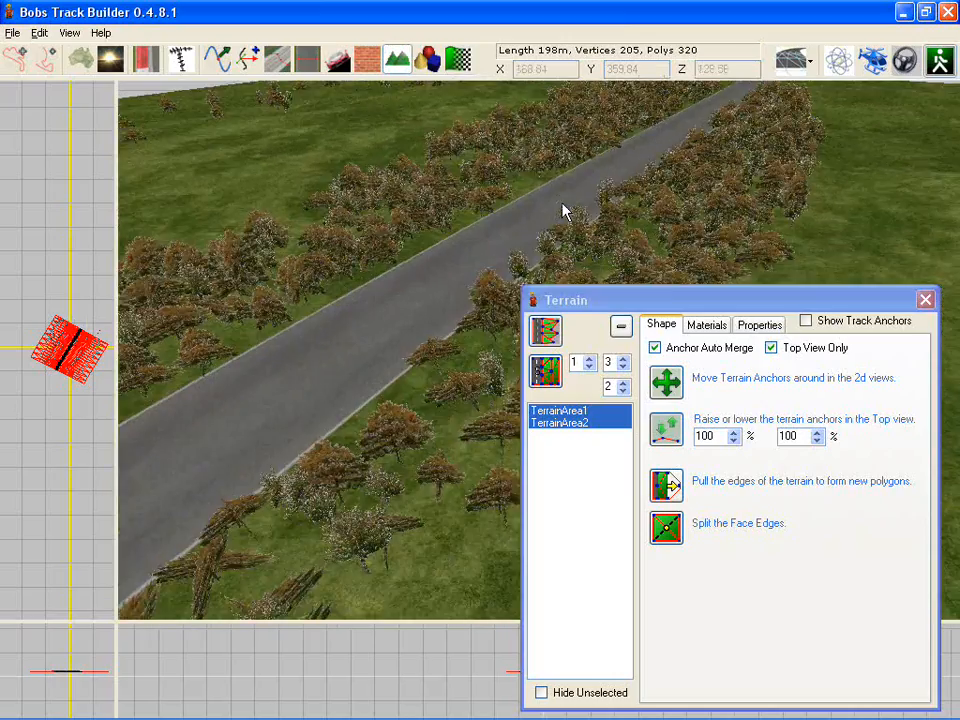
middle_click_drag(564, 210, 602, 206)
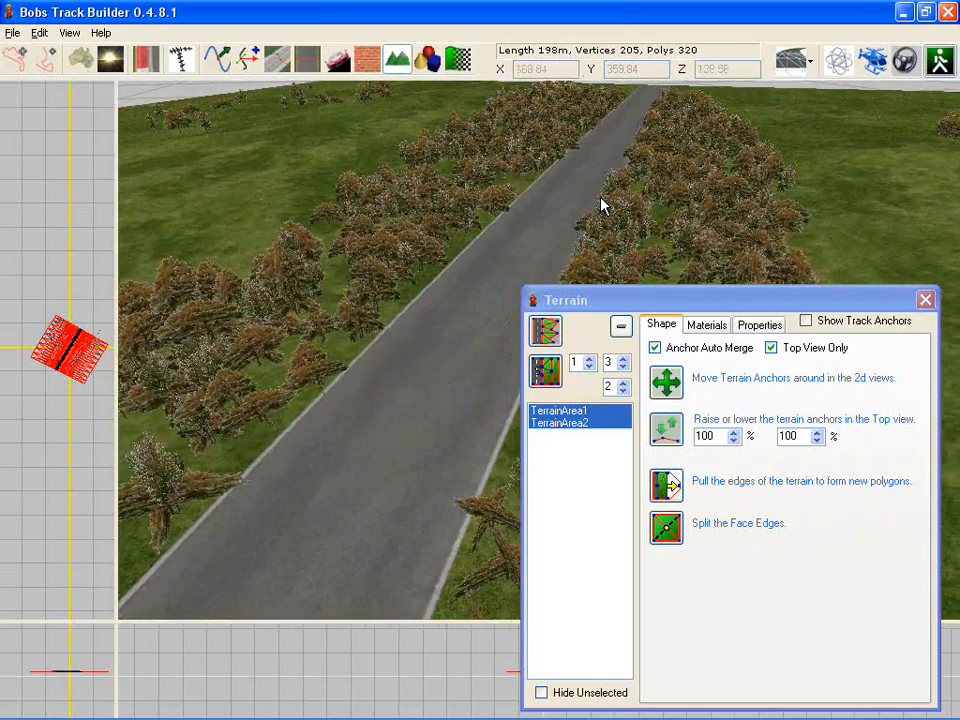
left_click(668, 436)
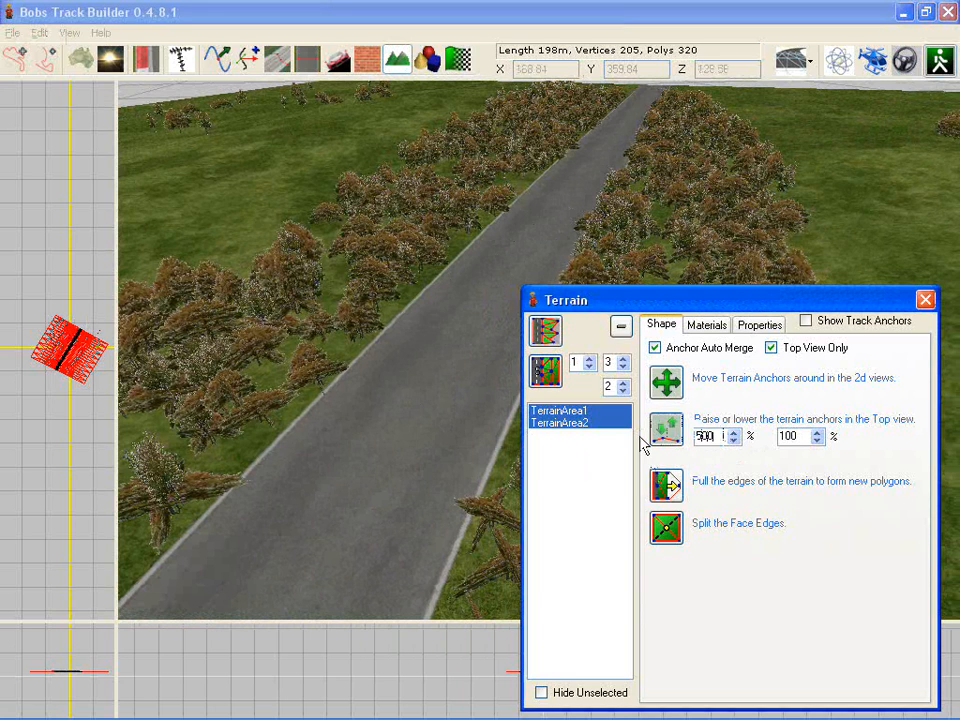
mouse_move(68, 348)
left_mouse_down()
mouse_move(57, 185)
mouse_move(71, 305)
mouse_move(71, 205)
mouse_move(74, 305)
mouse_move(74, 255)
left_mouse_up()
left_click_drag(309, 259, 294, 219)
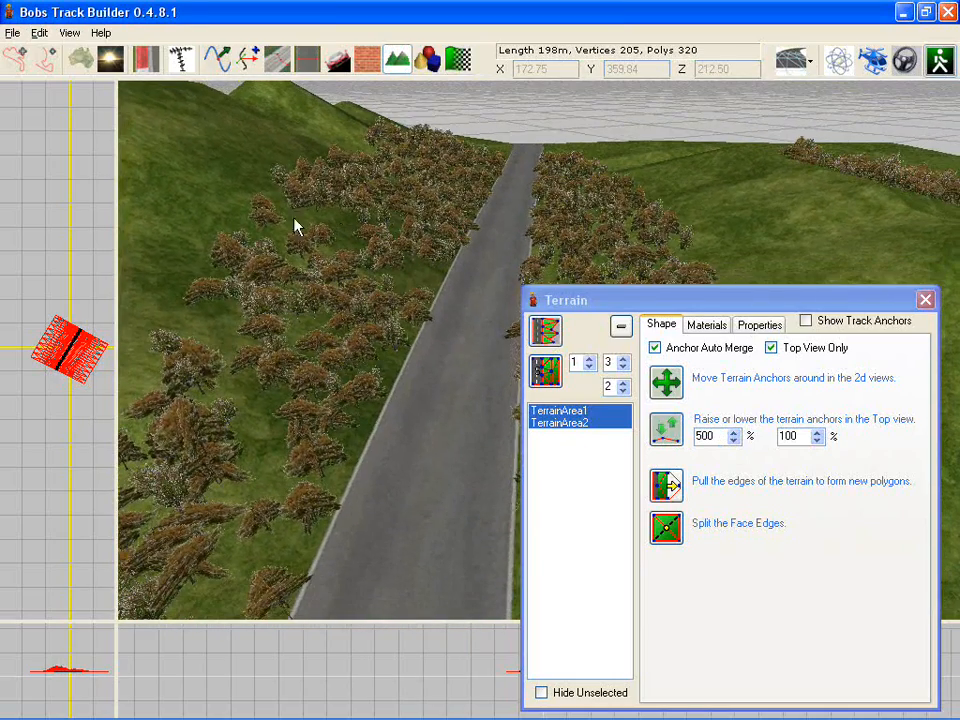
- Adjust the height of the track node near the road's end slightly in the side view and close the Transform window
left_click(216, 57)
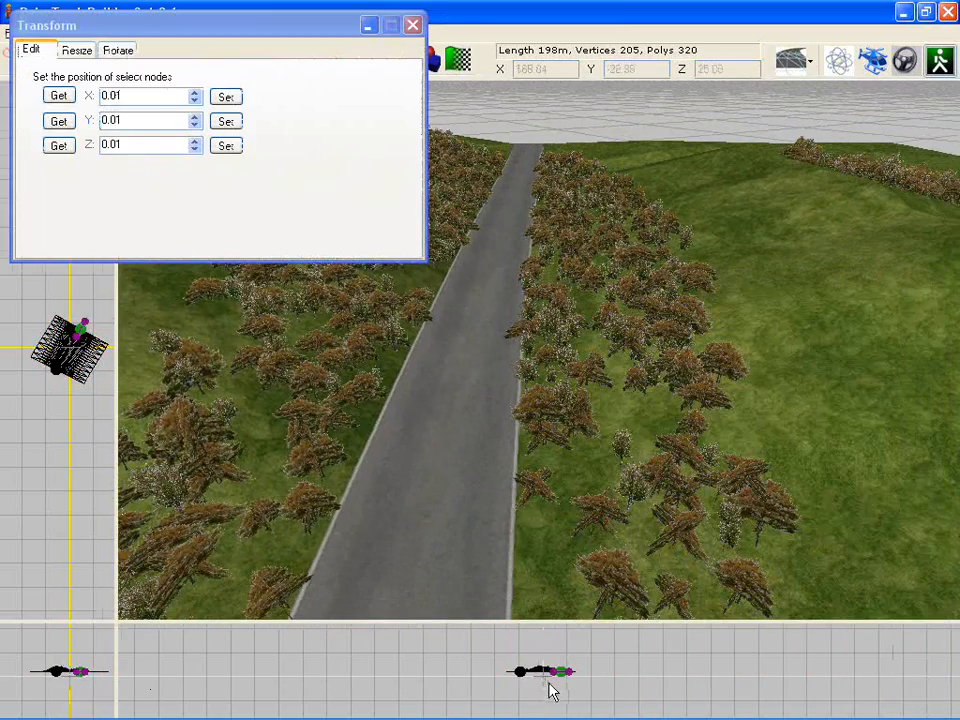
scroll(551, 691, "up", 5)
mouse_move(572, 662)
left_mouse_down()
mouse_move(574, 684)
mouse_move(571, 585)
mouse_move(570, 681)
mouse_move(572, 663)
left_mouse_up()
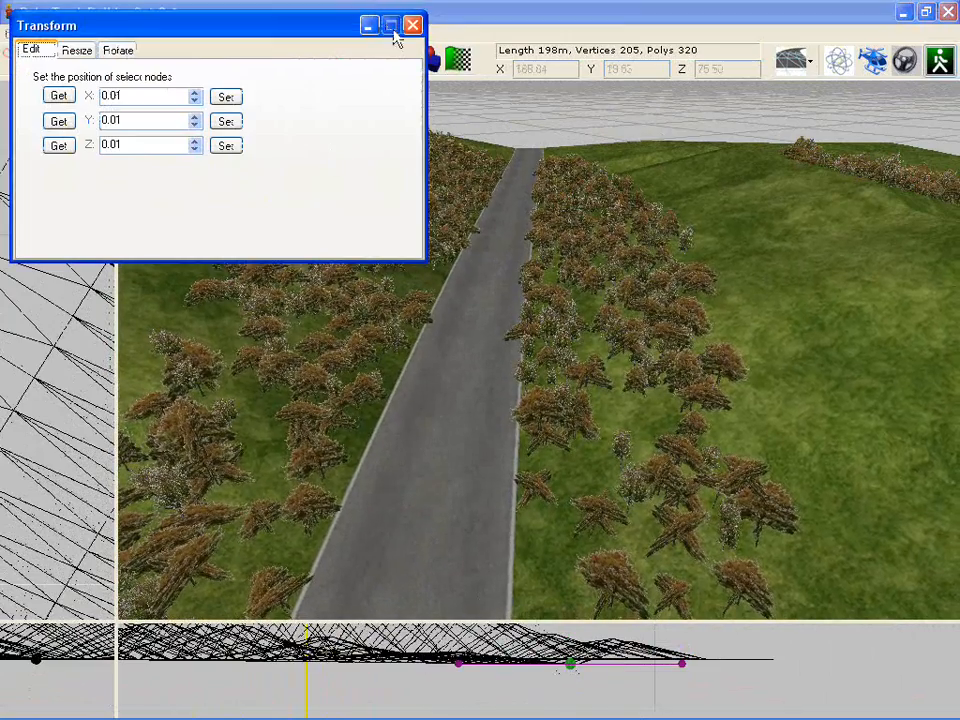
left_click(412, 24)
- Examine from road level and from above how the trees sit on the reshaped hills and along the road
middle_click_drag(510, 224, 453, 191)
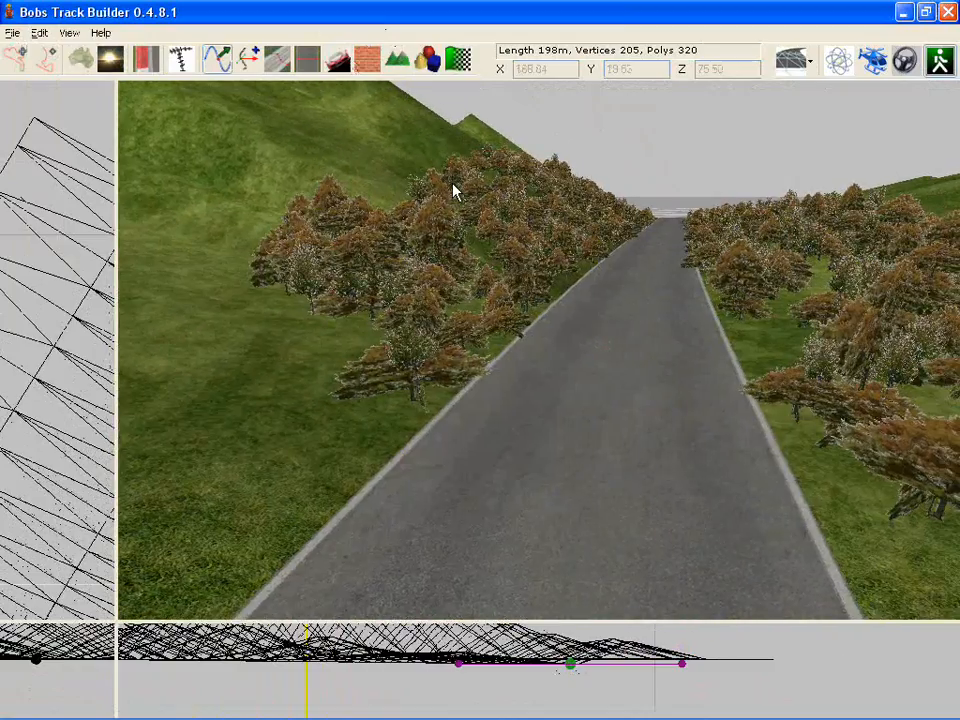
middle_click_drag(510, 169, 480, 316)
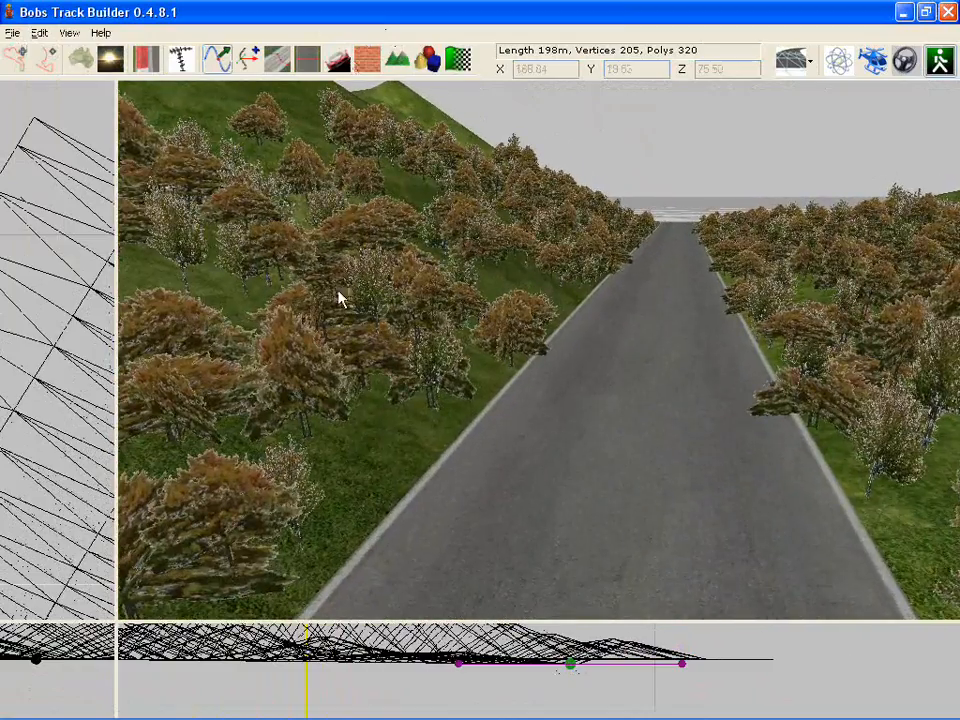
middle_click_drag(340, 298, 349, 324)
scroll(355, 369, "down", 2)
scroll(349, 324, "down", 3)
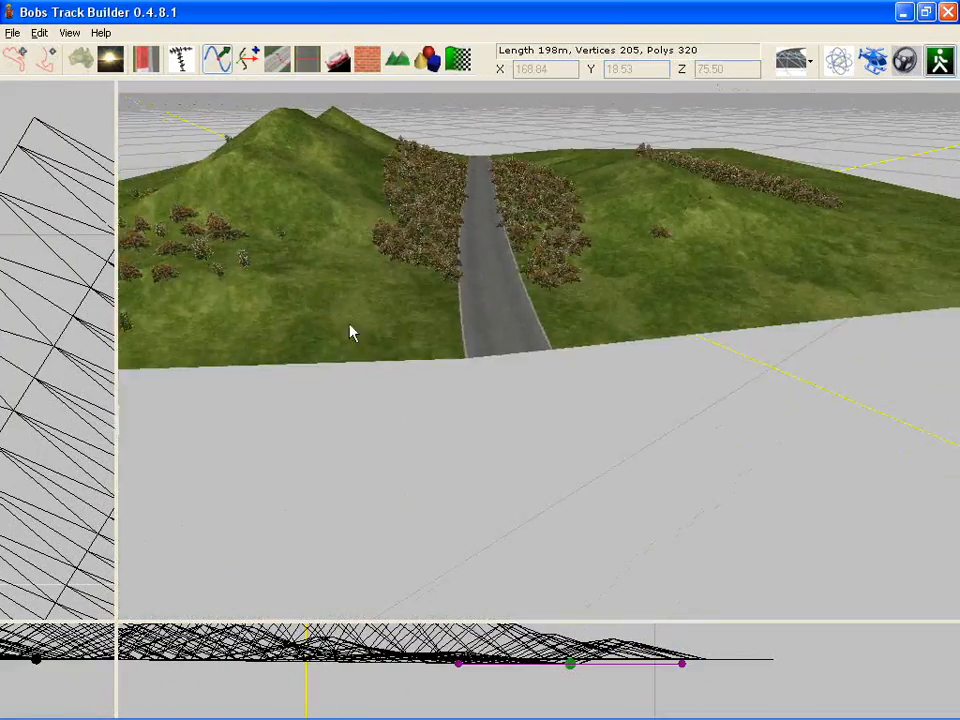
scroll(356, 335, "up", 2)
scroll(405, 336, "up", 3)
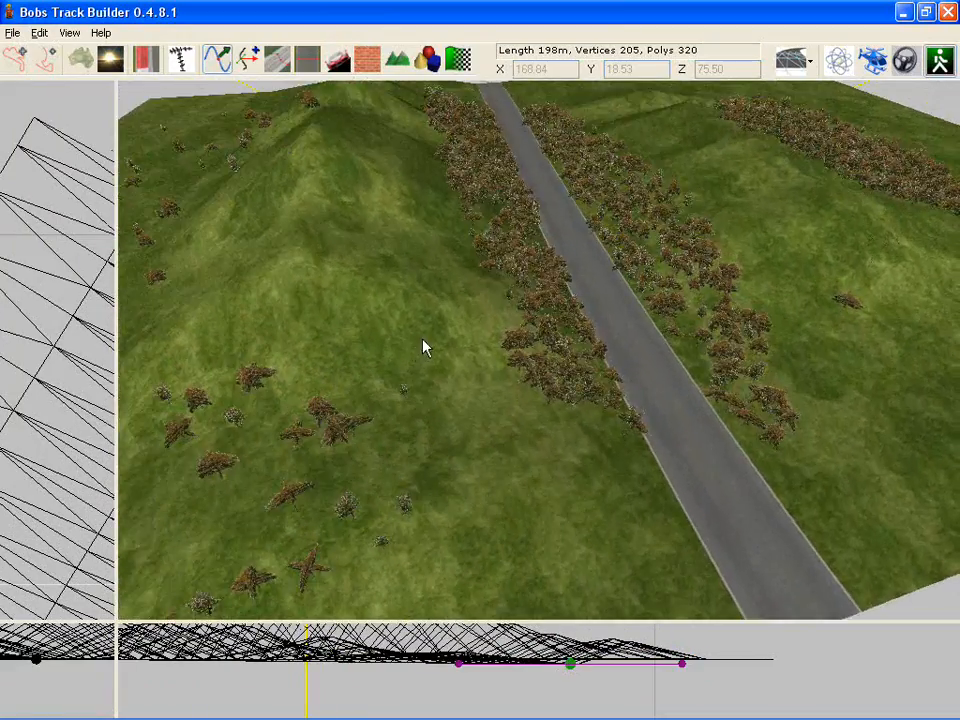
scroll(386, 309, "down", 3)
middle_click_drag(386, 309, 424, 357)
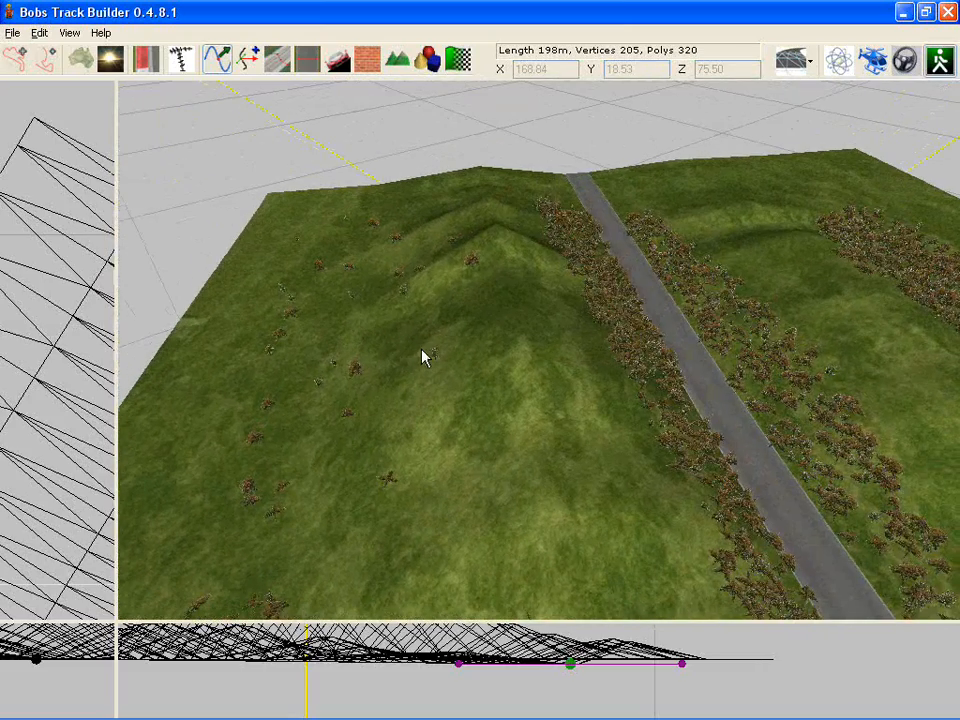
- Outline density 300 object areas on the hills beside the road with all trees and StopSign enabled, limited to terrain only
left_click(428, 62)
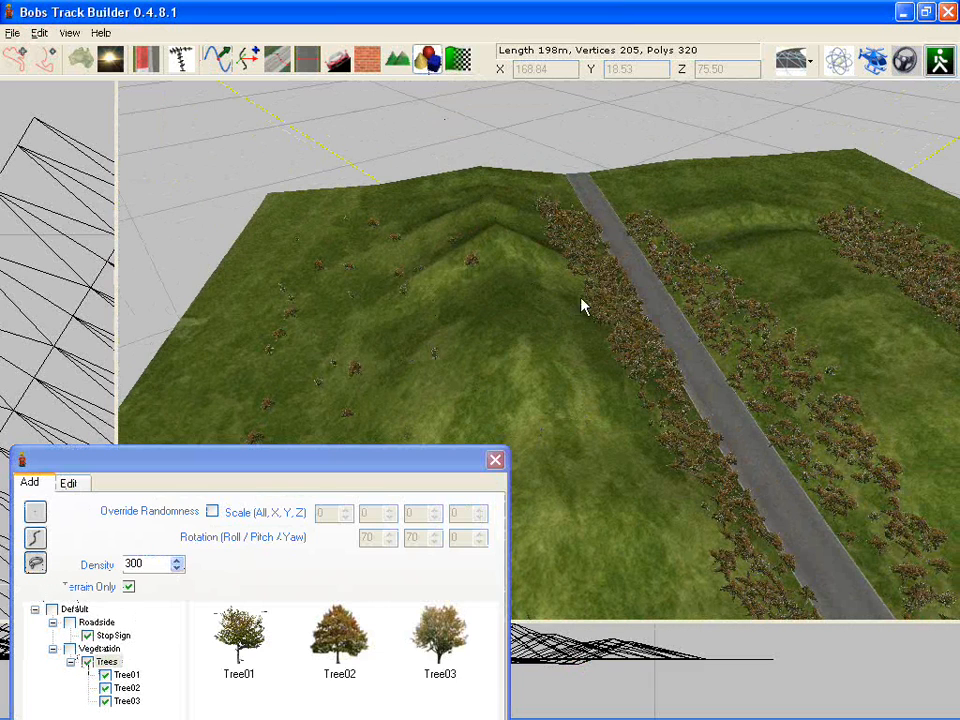
left_click_drag(575, 336, 550, 280)
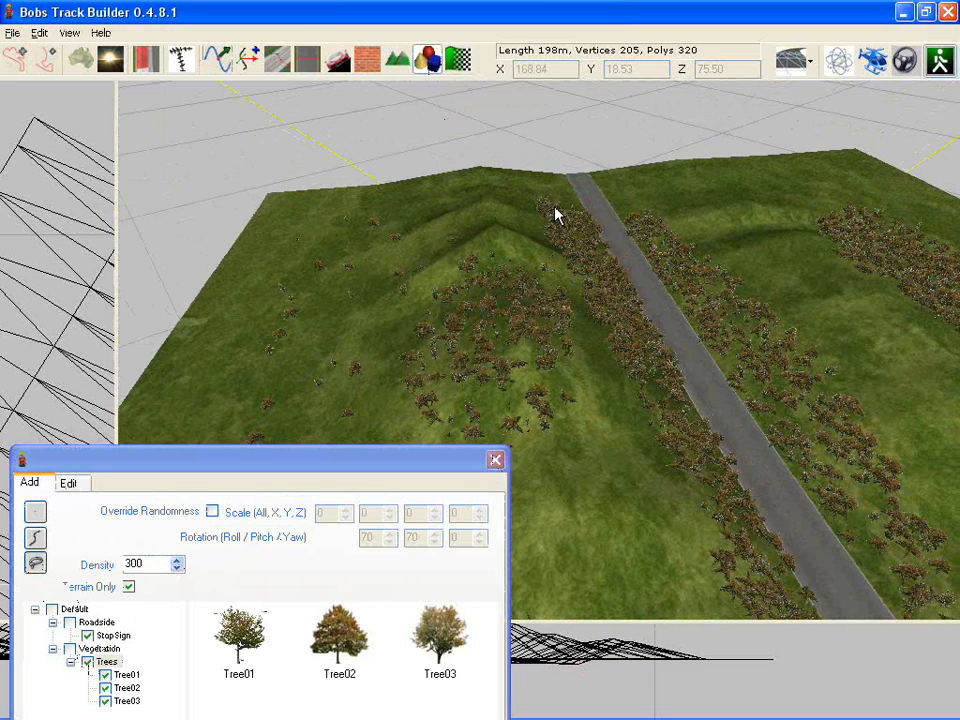
right_click_drag(558, 232, 478, 289)
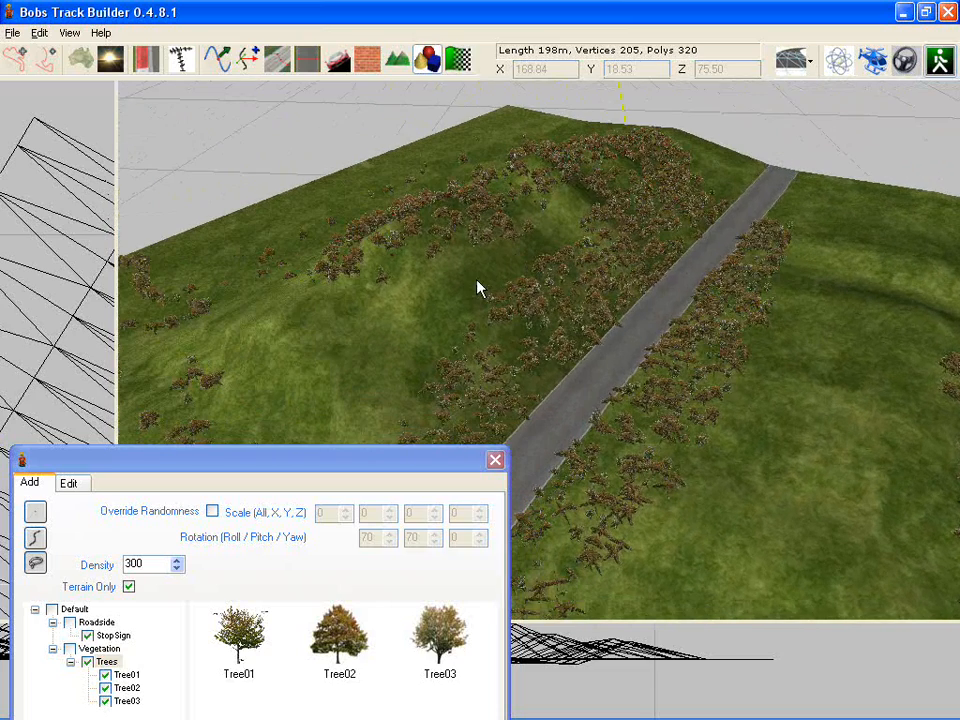
left_click(495, 461)
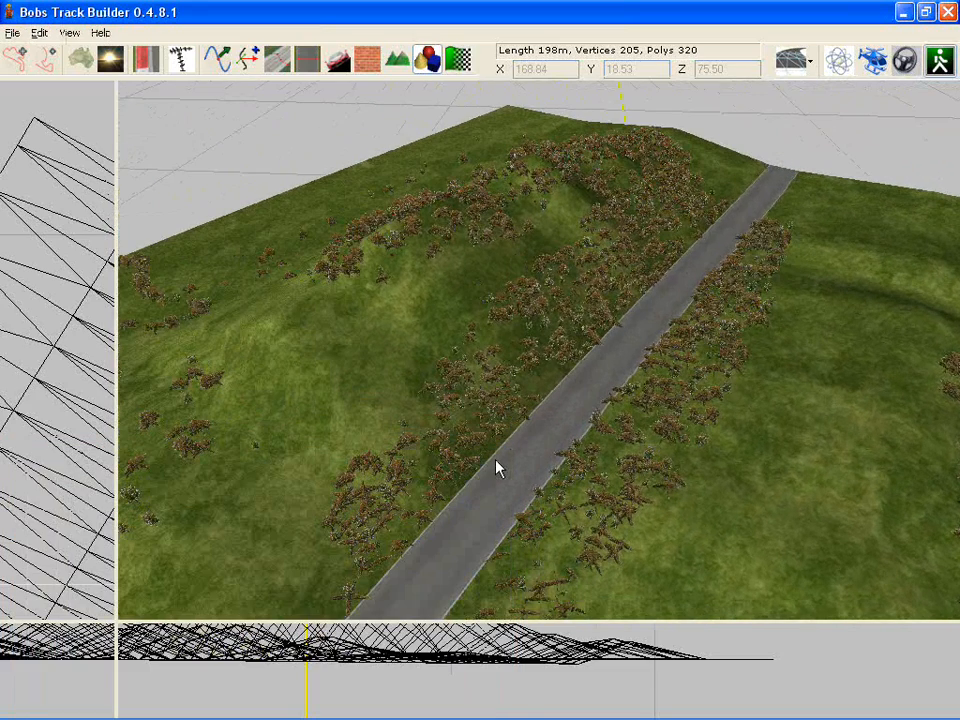